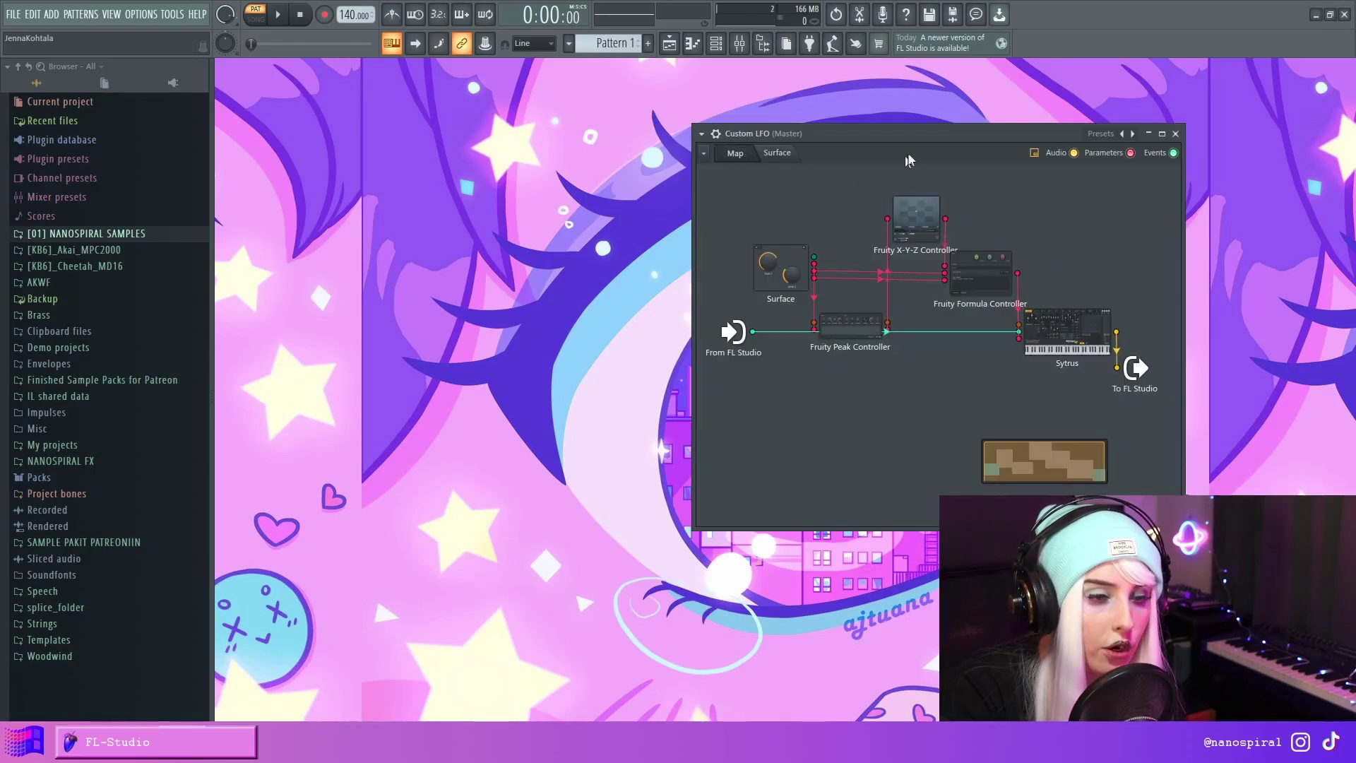
- Move the Custom LFO patcher window up and to the left
left_click_drag(931, 133, 829, 103)
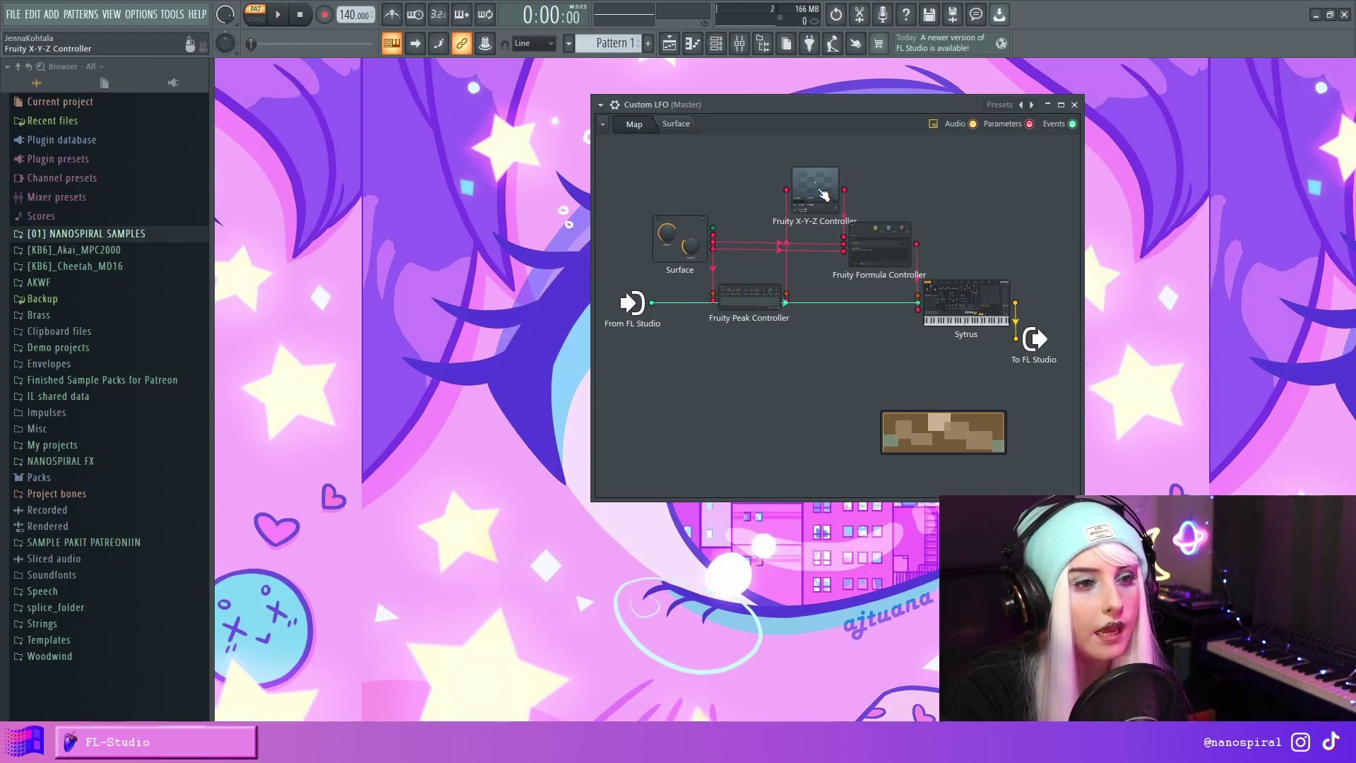
- Switch the X-Y-Z Controller display to Output mapping and drag a curve point to shape it
left_click(813, 205)
left_click_drag(721, 236, 1010, 163)
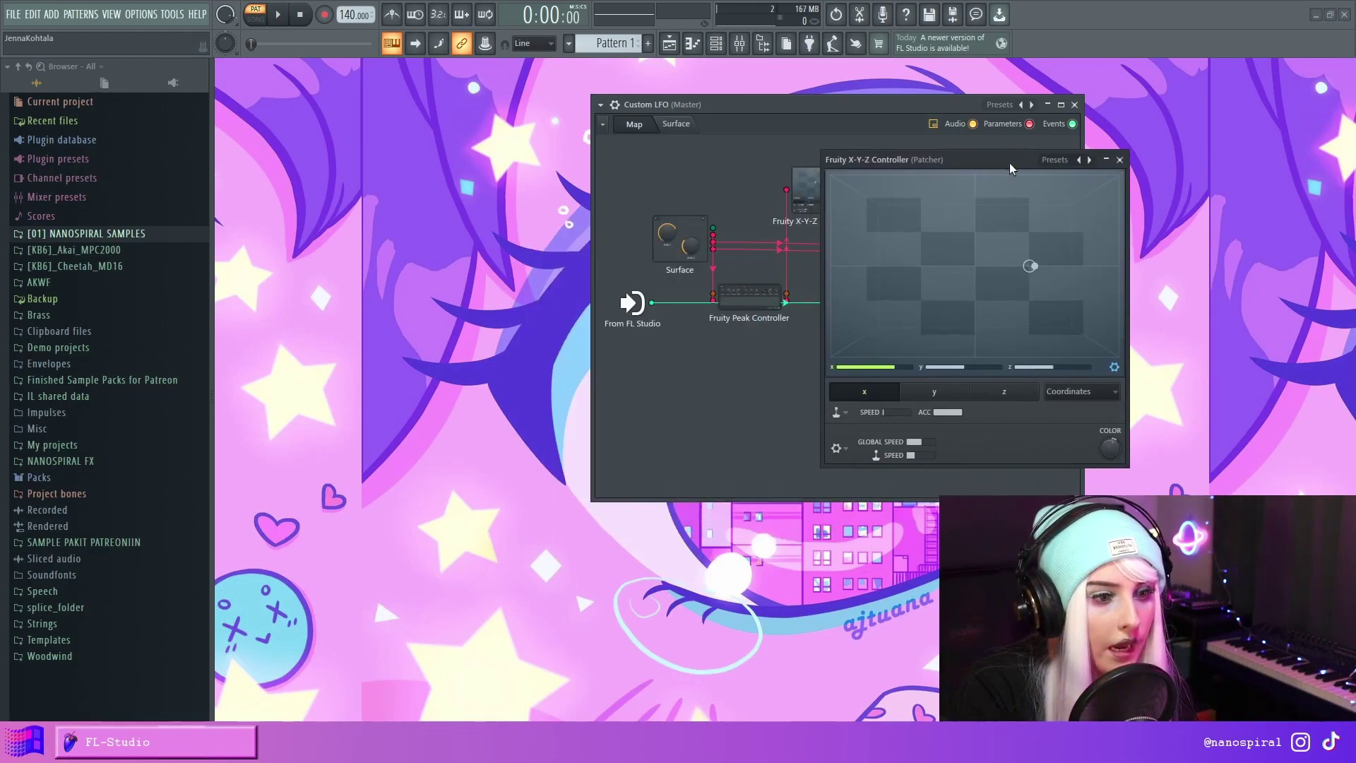
left_click(1094, 394)
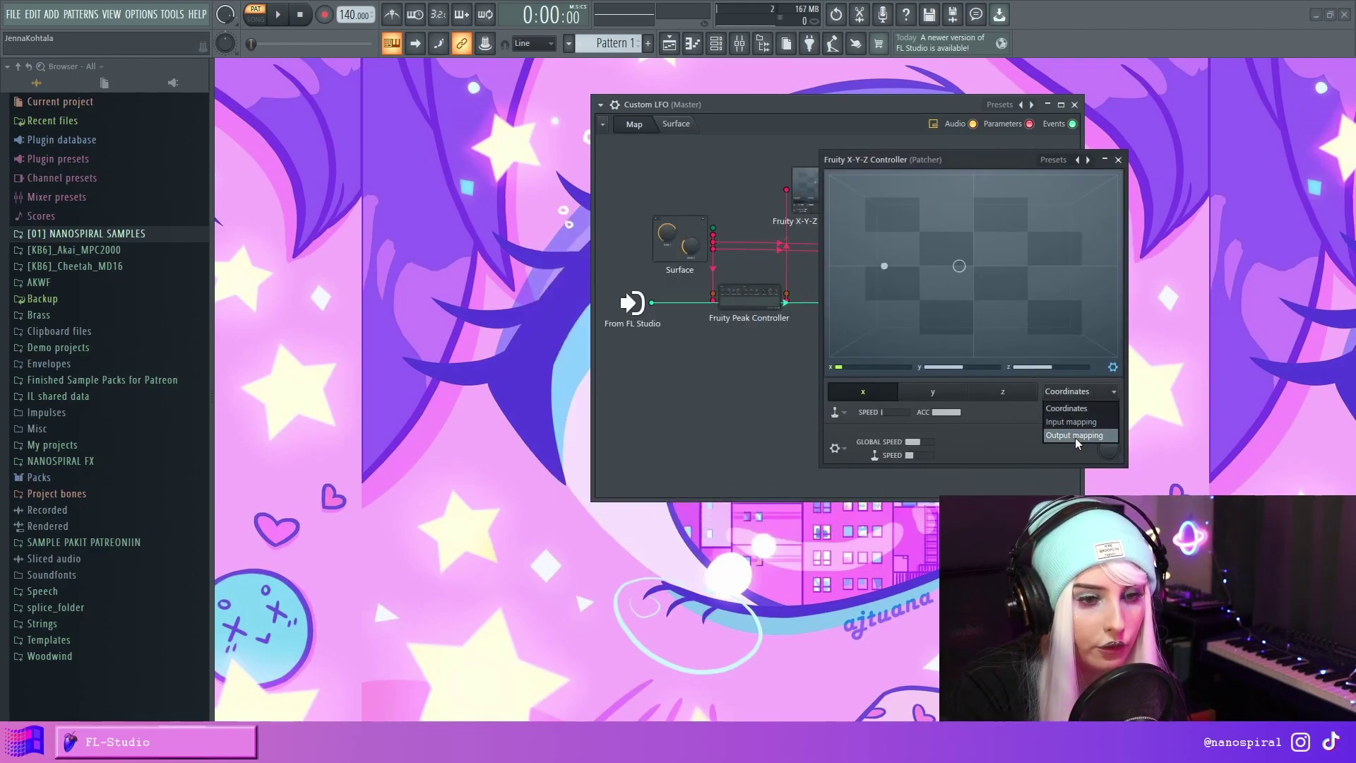
left_click(1075, 438)
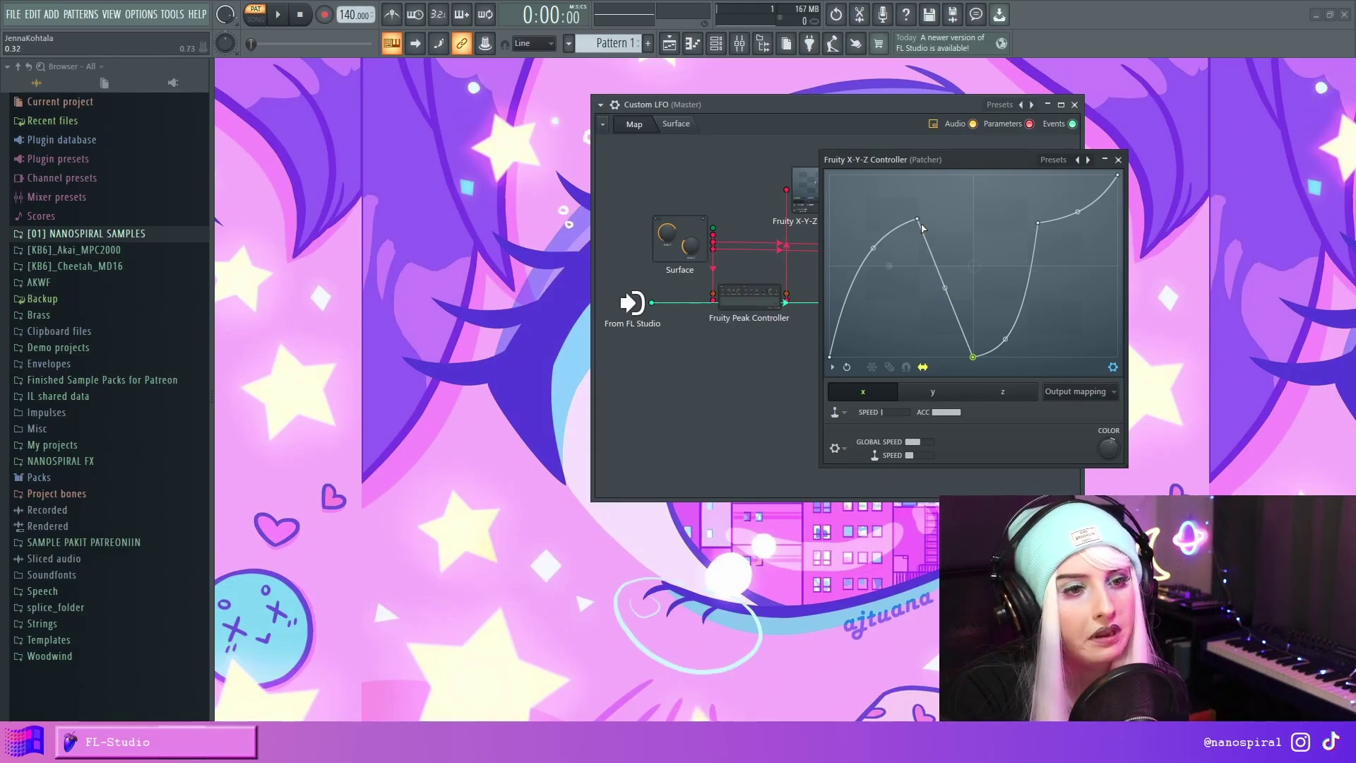
left_click_drag(922, 220, 887, 213)
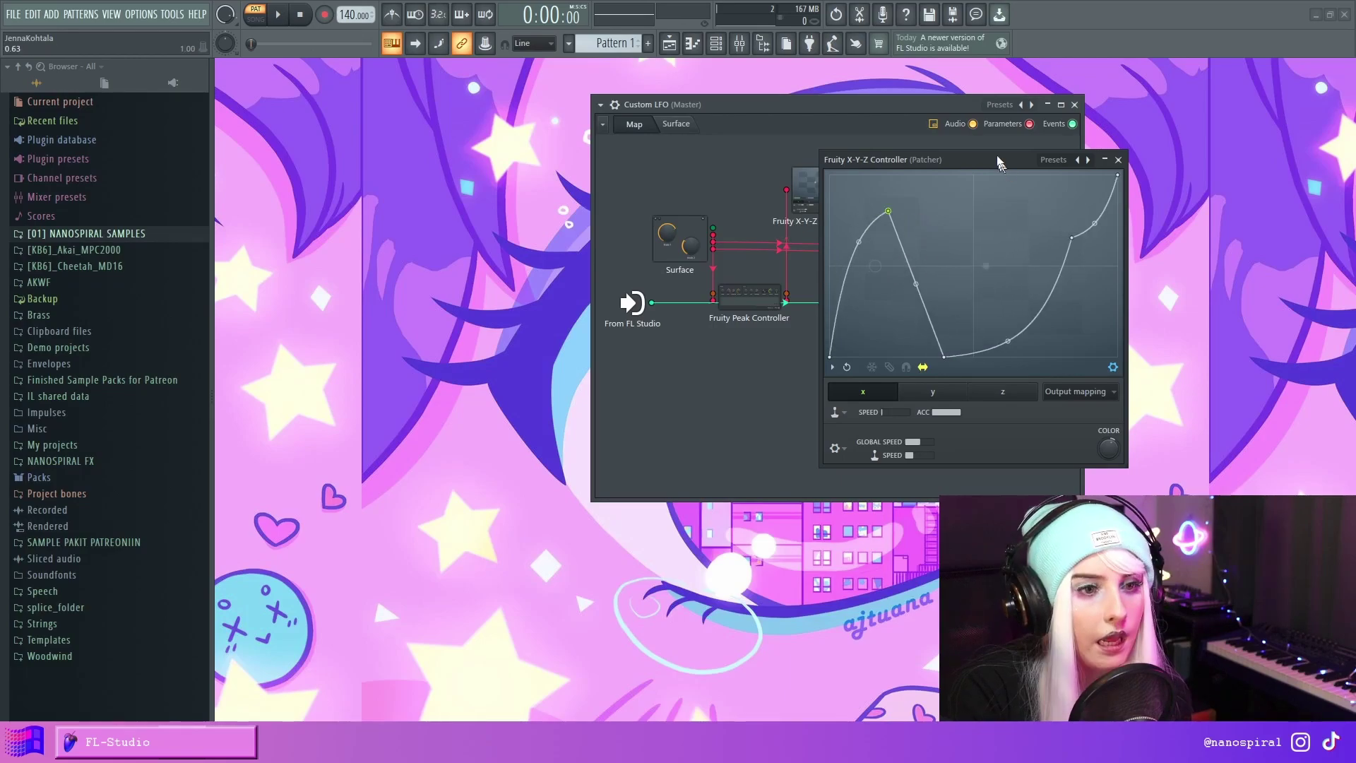
- Move the X-Y-Z window aside and open the Fruity Peak Controller settings next to it
left_click_drag(979, 160, 1108, 99)
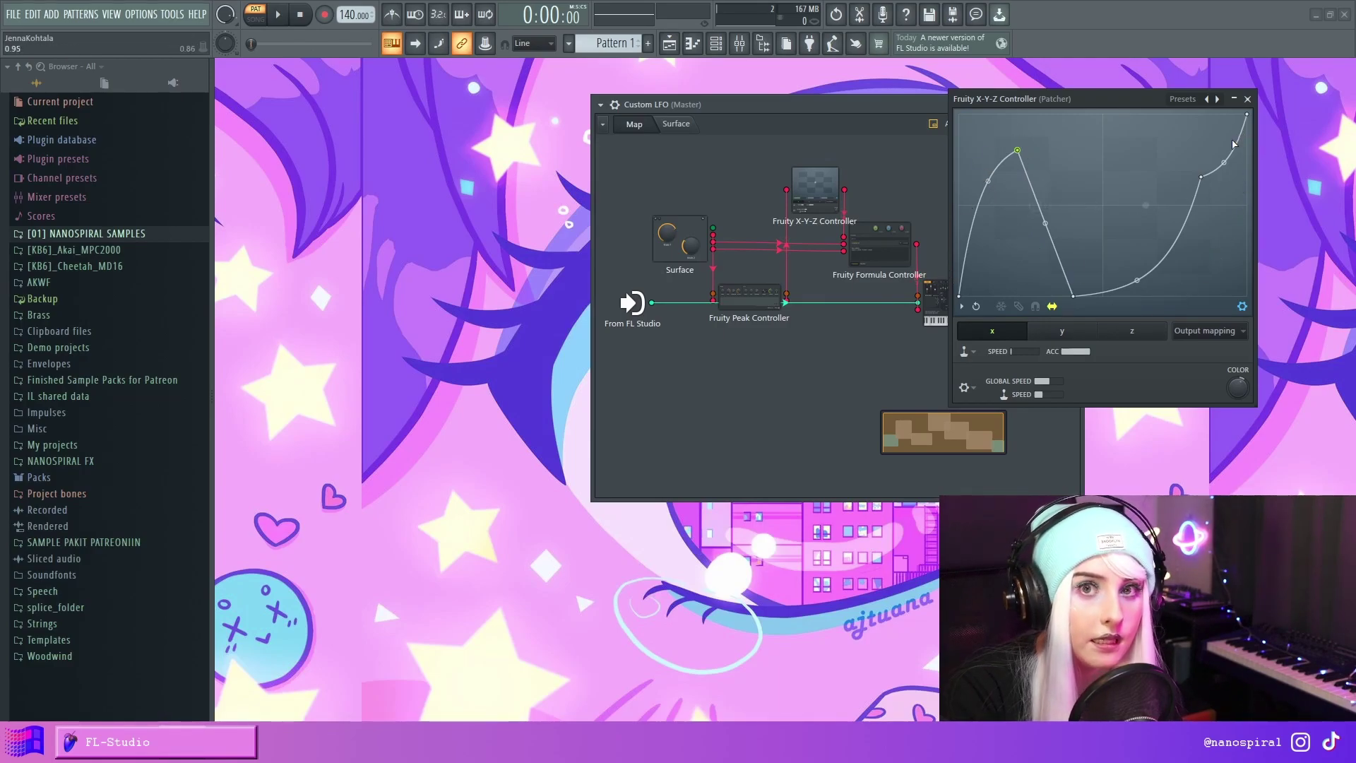
left_click(748, 297)
left_click_drag(894, 146, 854, 157)
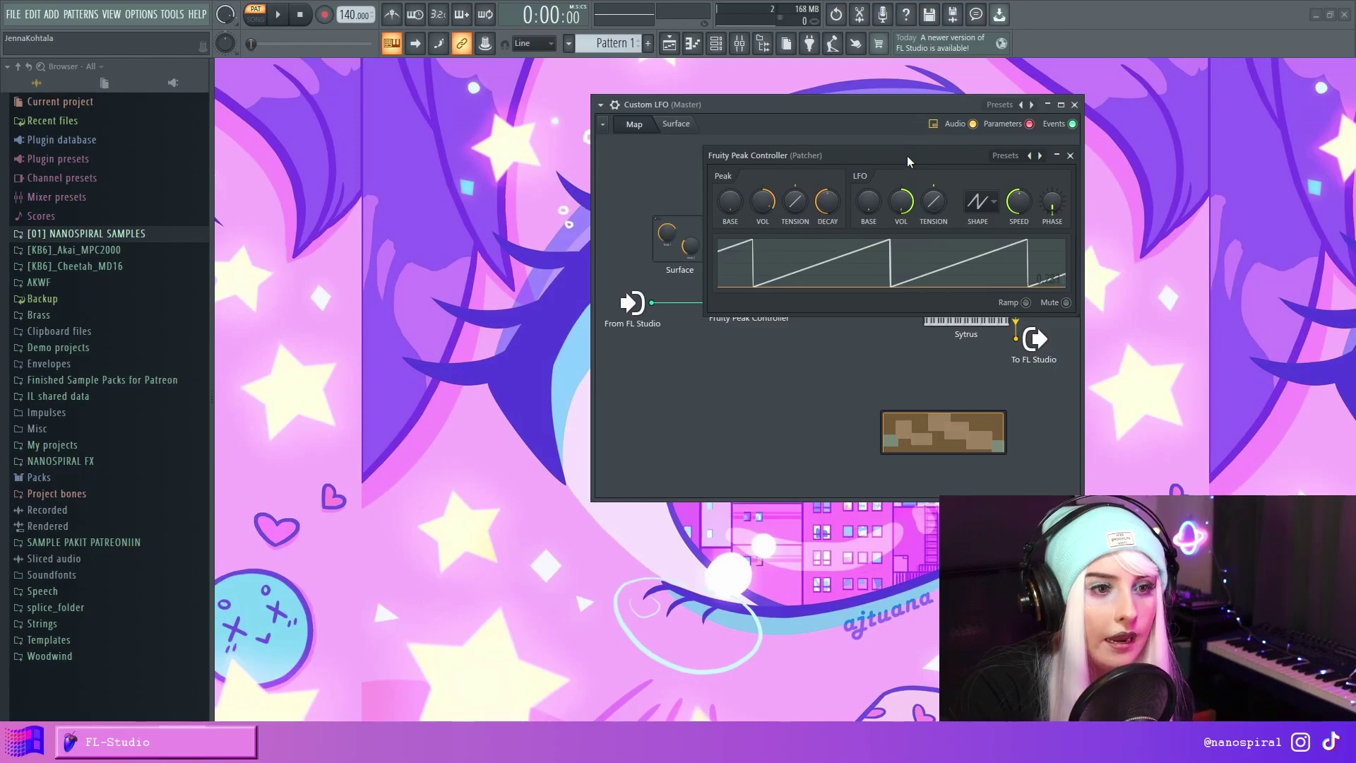
- Shift the Peak Controller window left and reopen the X-Y-Z Controller, moving it left
left_click_drag(904, 155, 568, 148)
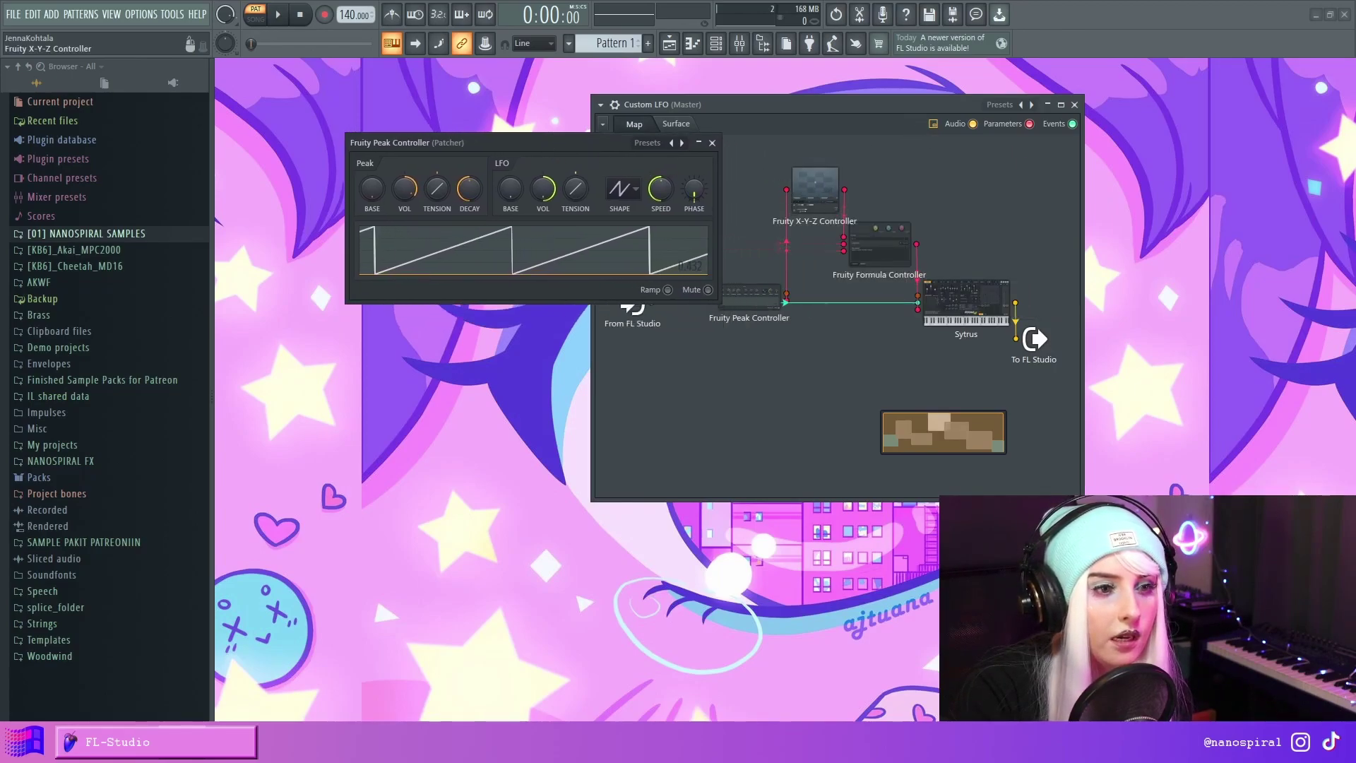
left_click(816, 190)
left_click_drag(1091, 99, 990, 99)
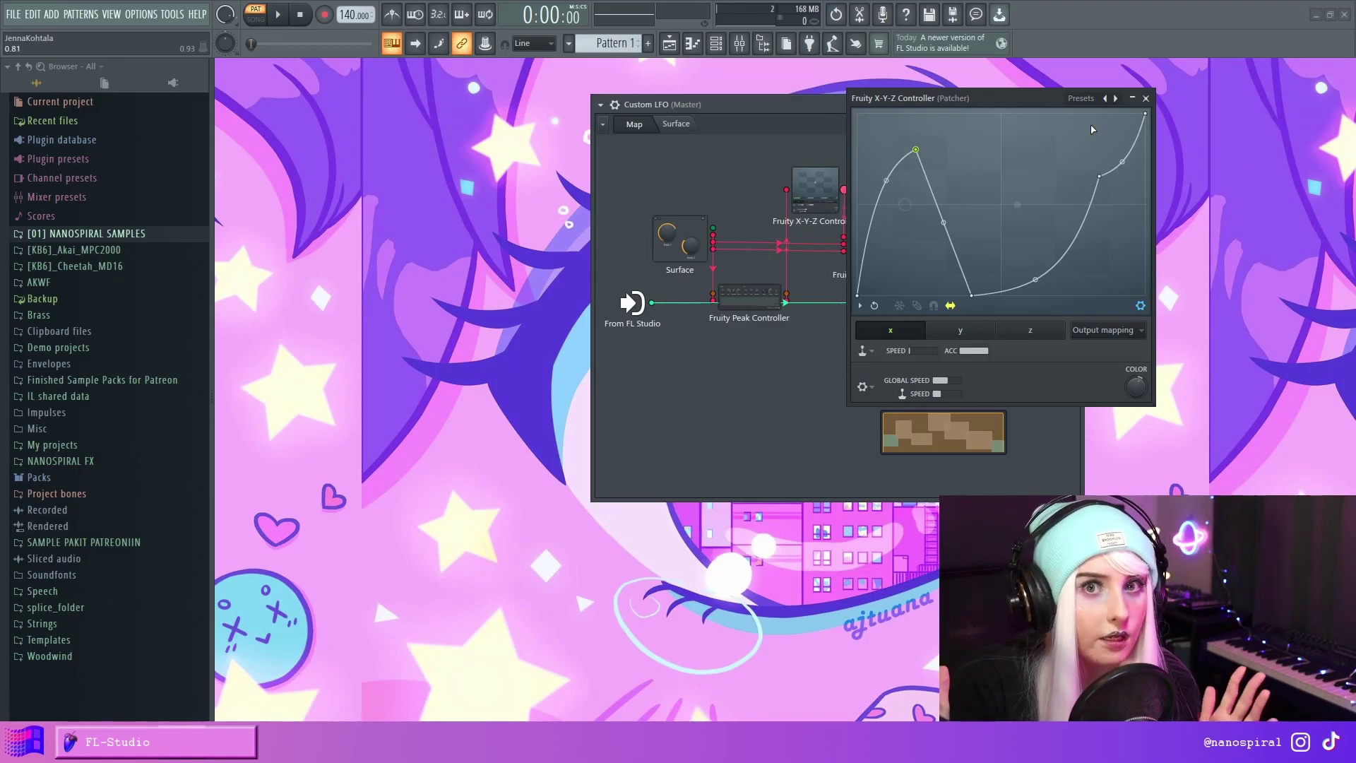
- Close the X-Y-Z window and set the Peak Controller's output to Controllers > 3. LFO
left_click(1145, 98)
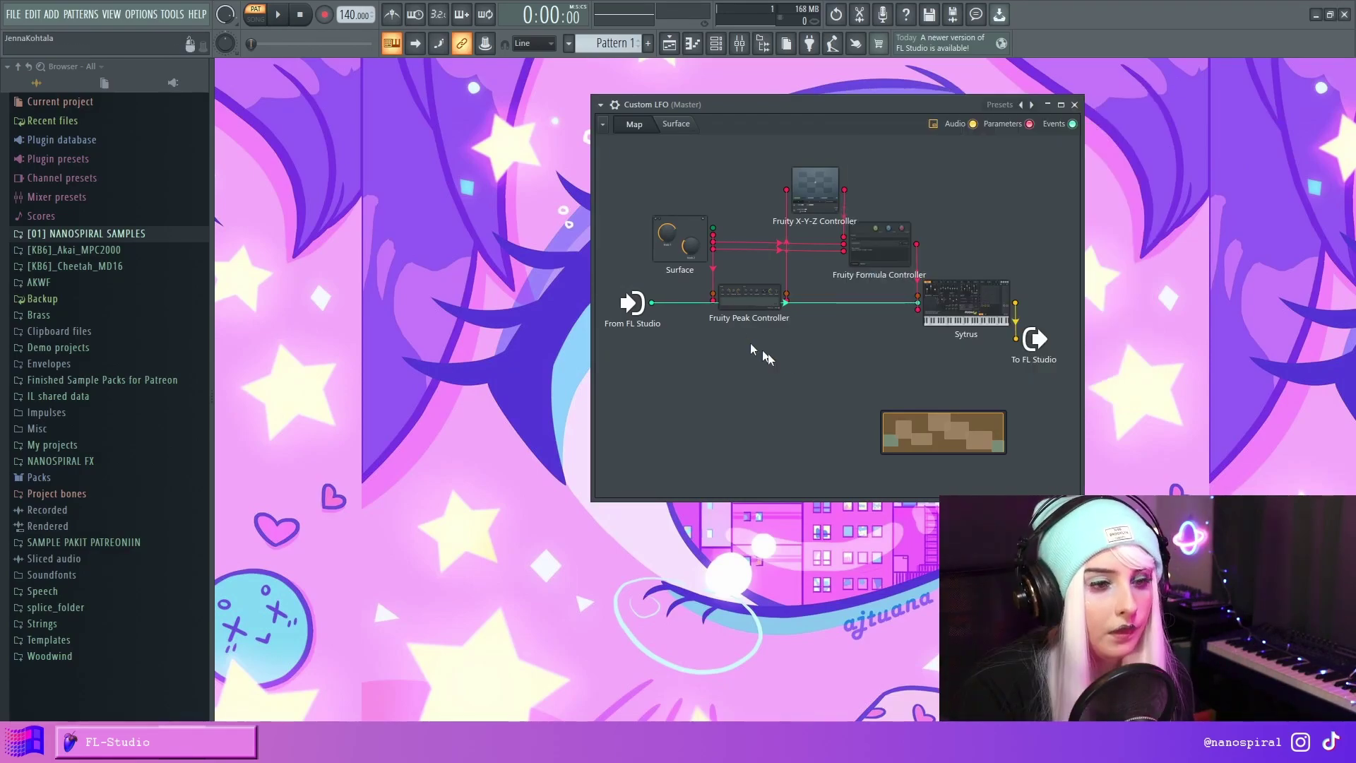
right_click(752, 298)
mouse_move(817, 383)
mouse_move(915, 399)
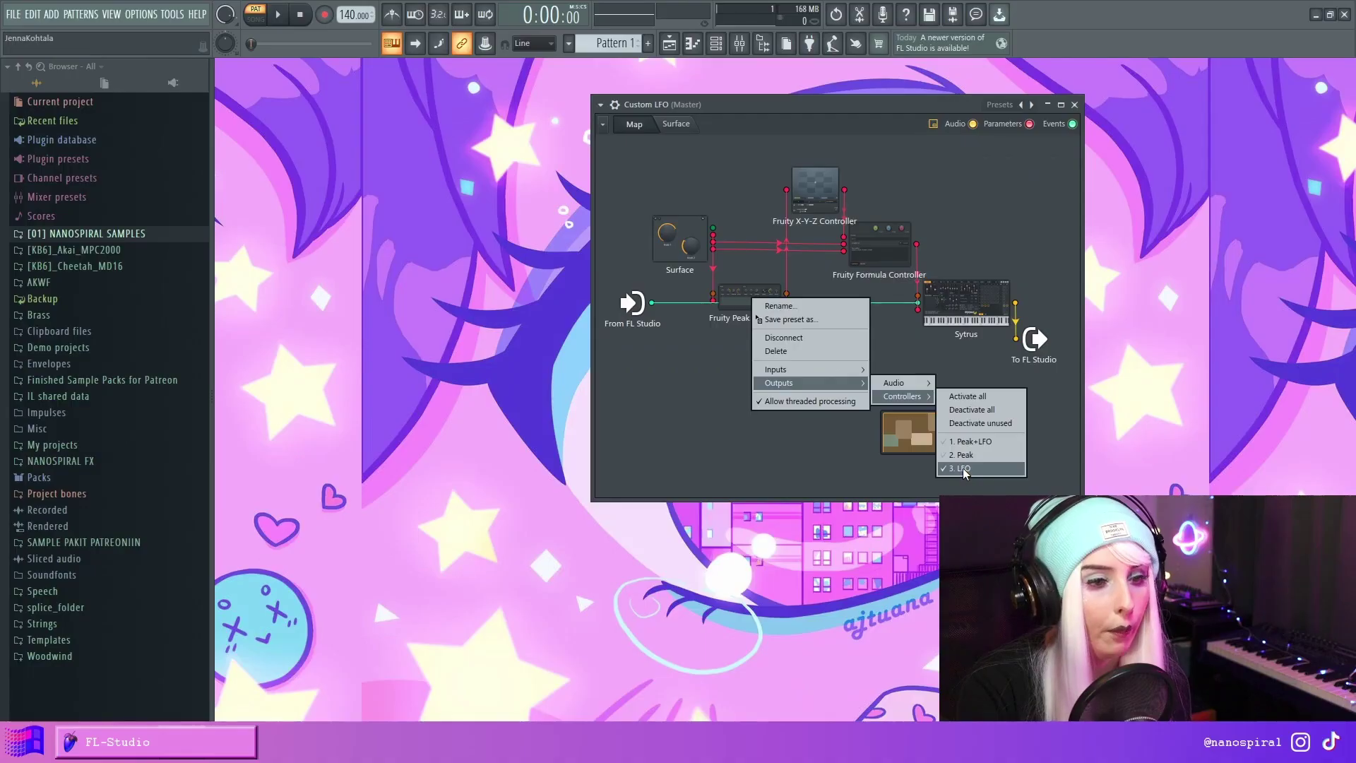
left_click(963, 468)
right_click(693, 373)
left_click(775, 349)
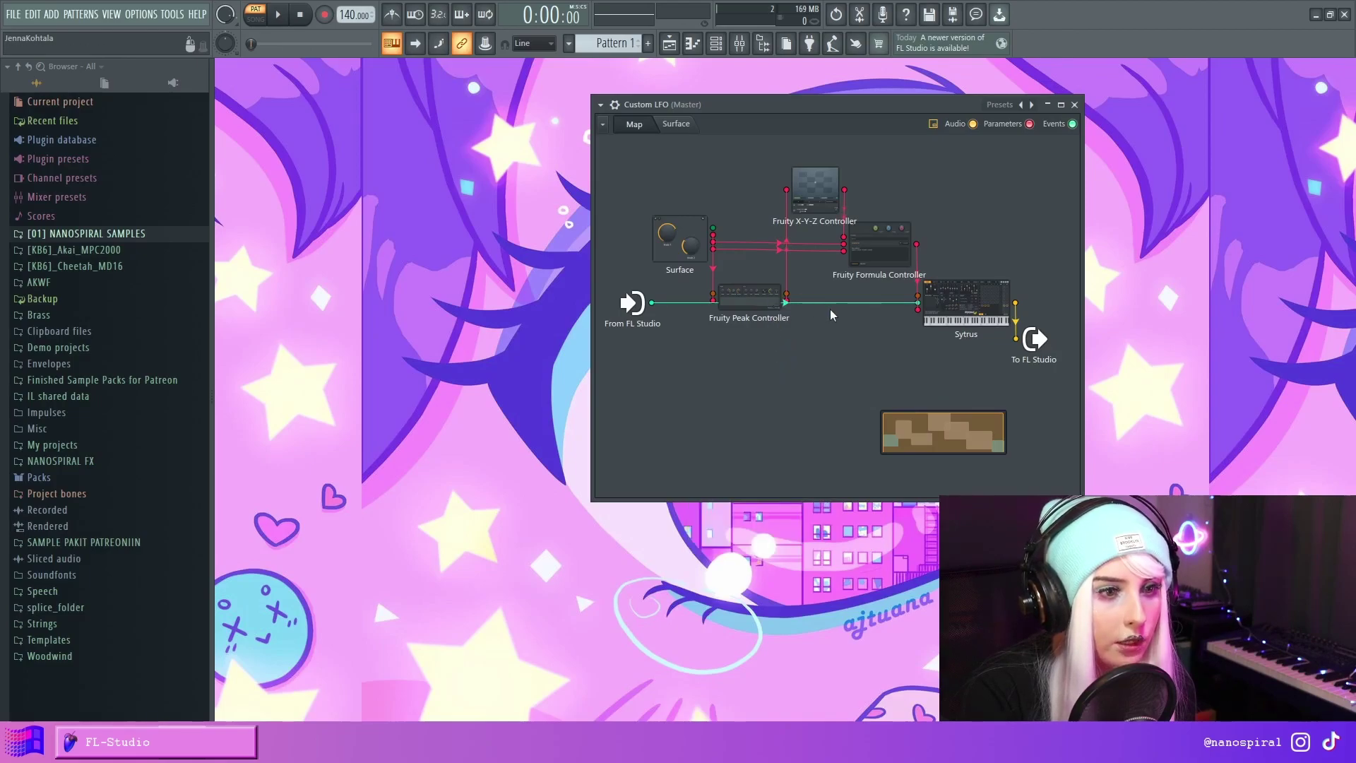
- Set the X-Y-Z Controller's output to Controllers > 1. X
right_click(807, 183)
mouse_move(863, 251)
mouse_move(953, 249)
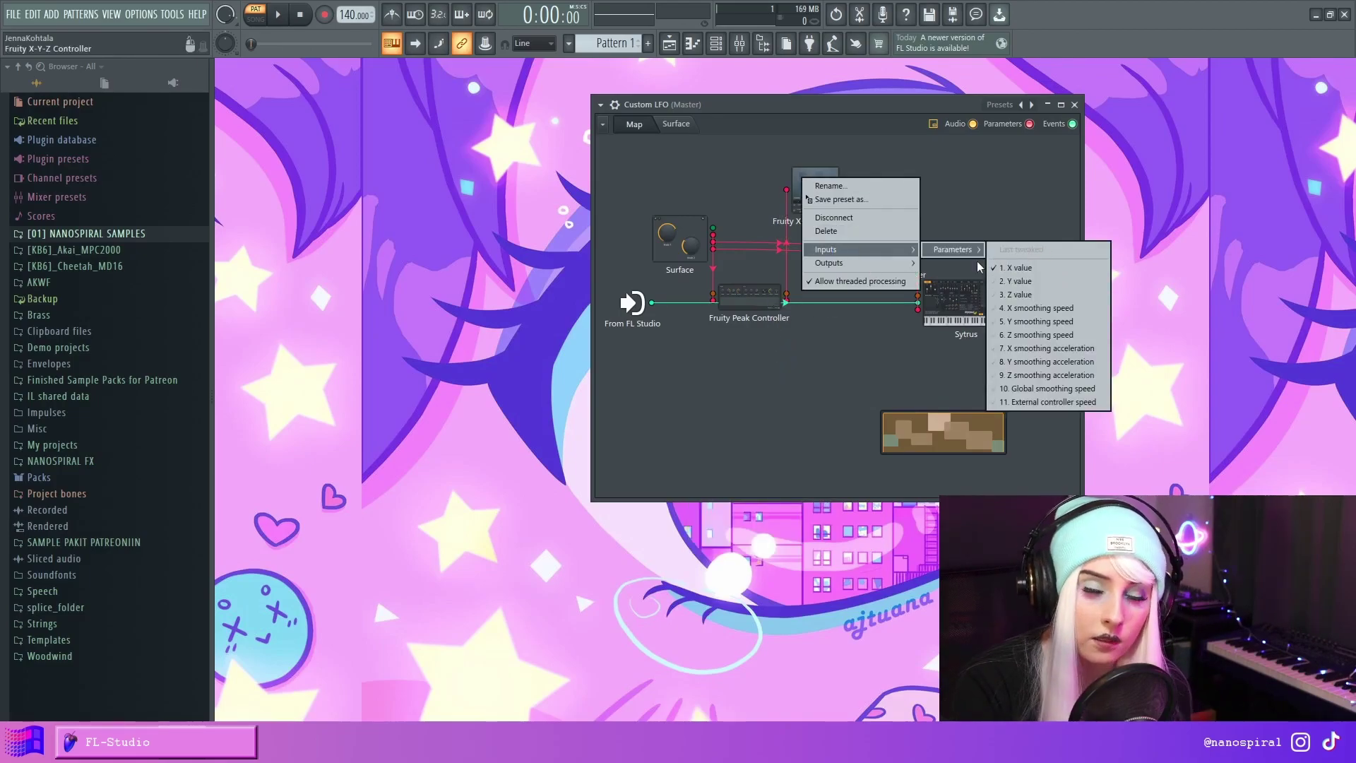
left_click(831, 375)
right_click(831, 374)
left_click(792, 366)
right_click(832, 185)
mouse_move(905, 266)
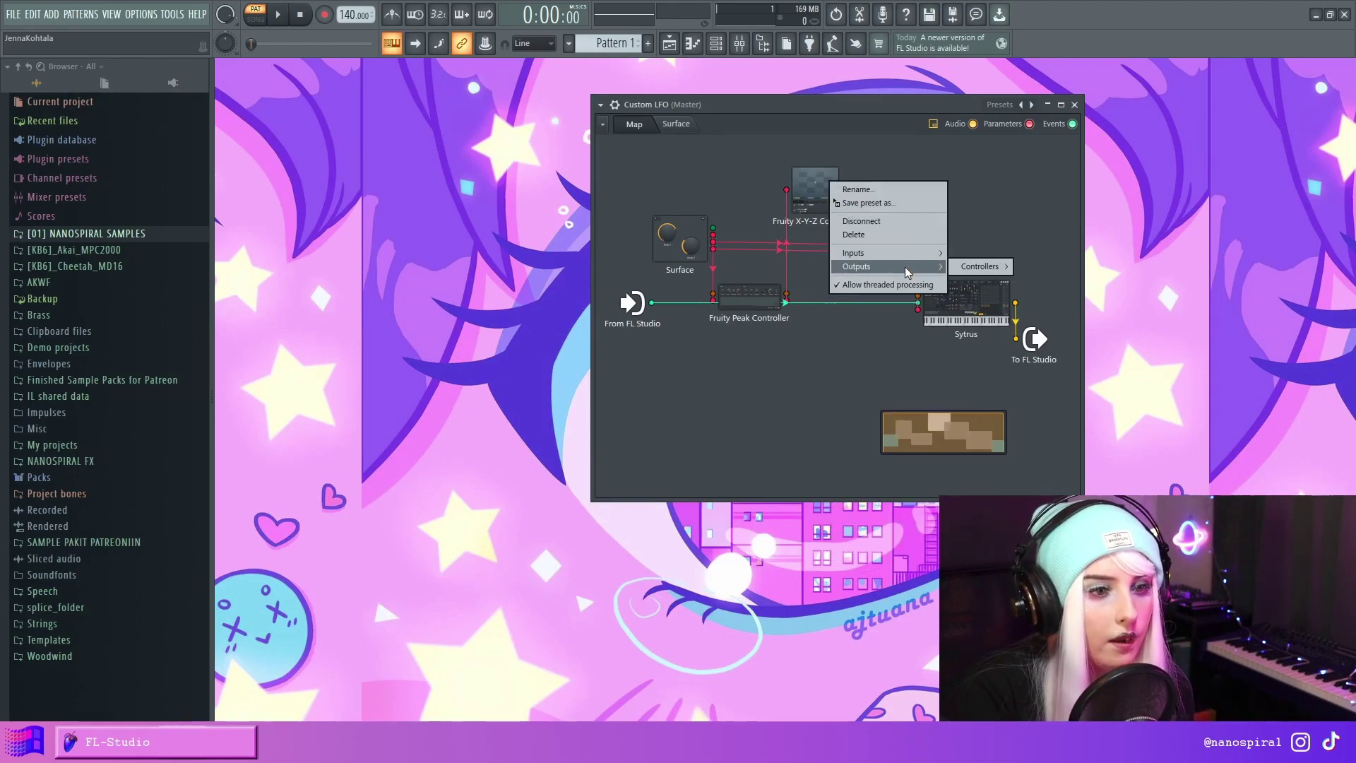
mouse_move(972, 270)
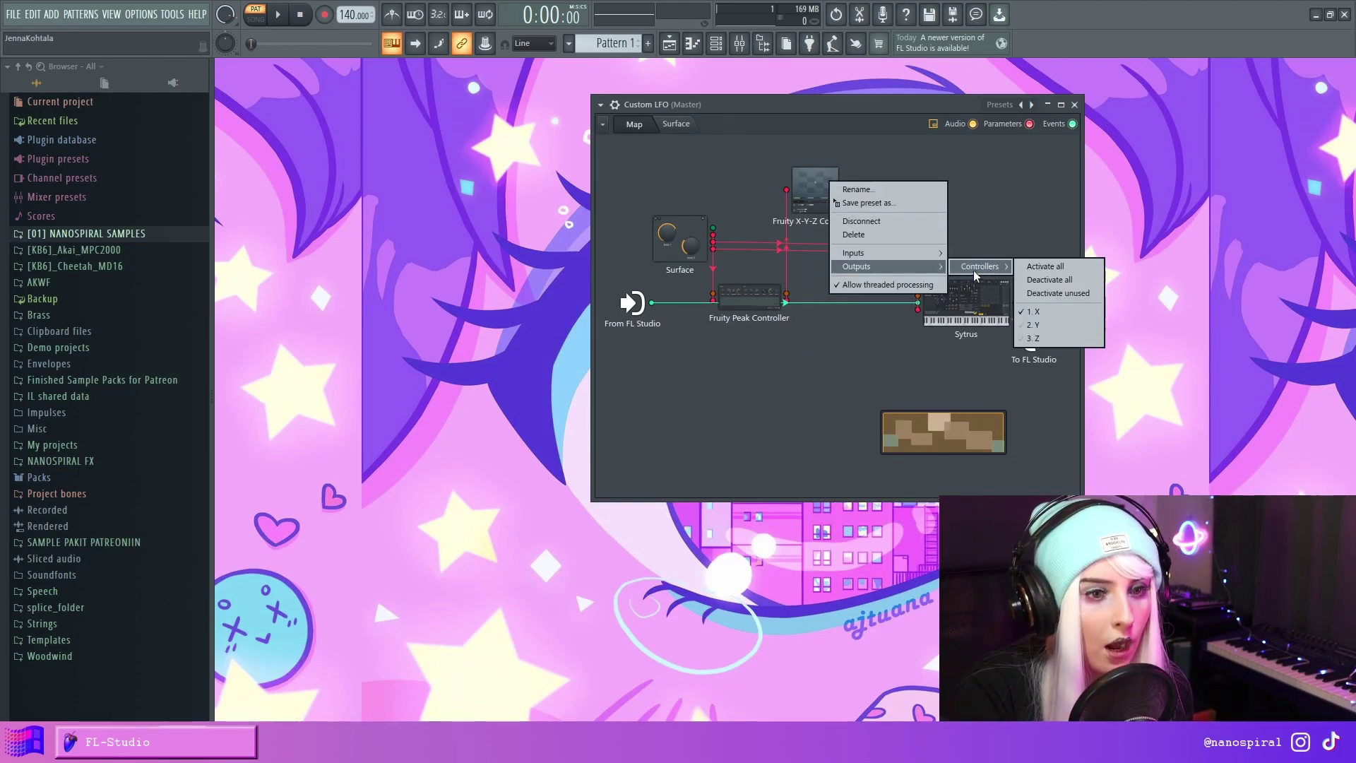
left_click(1052, 311)
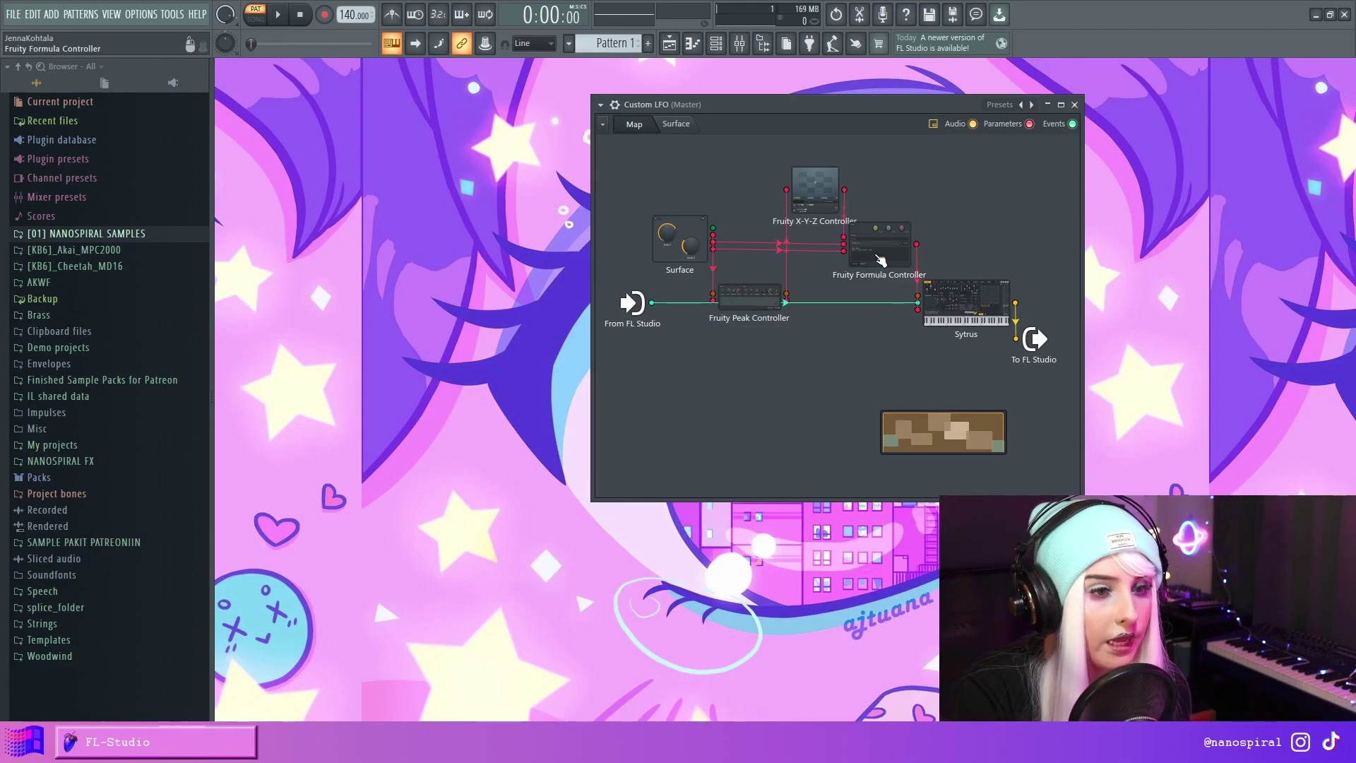
- On the Custom Shape LFO surface, switch the output to unipolar
left_click(676, 124)
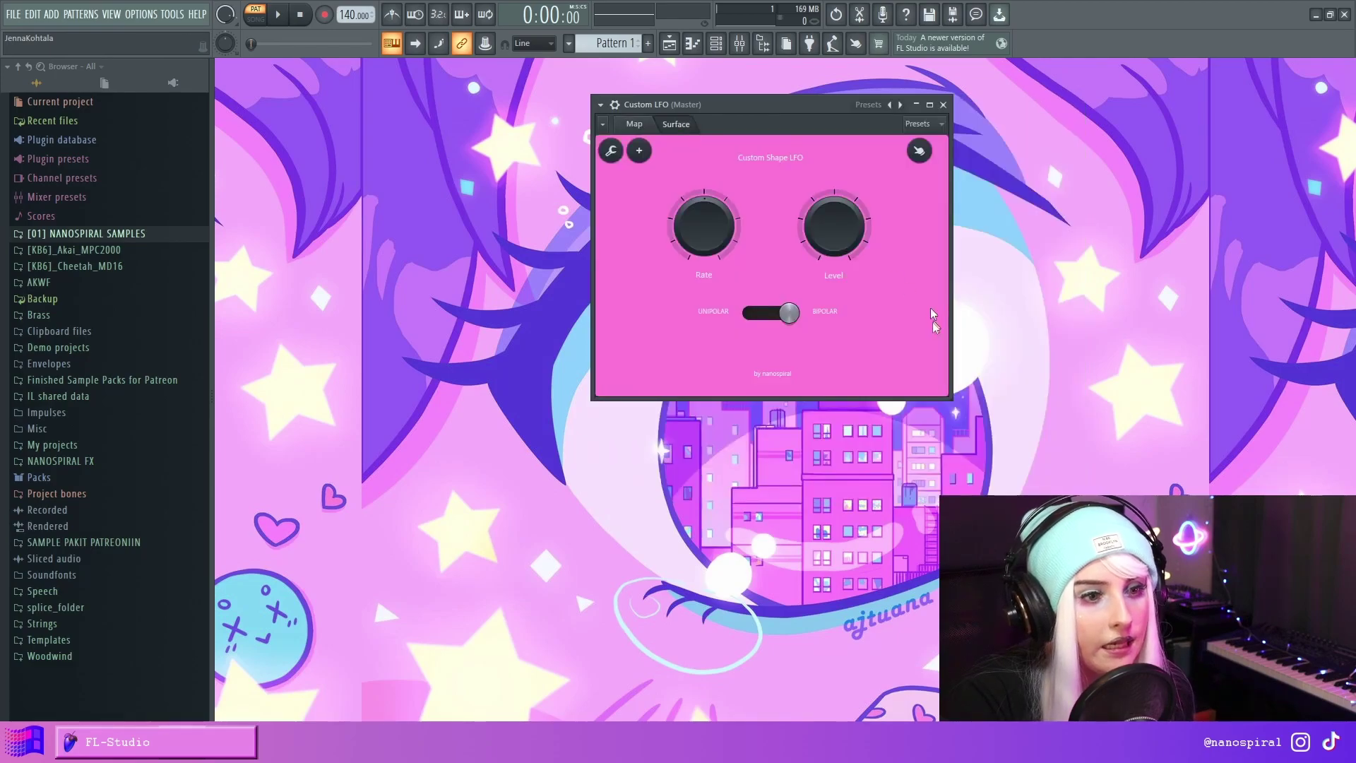
left_click(750, 315)
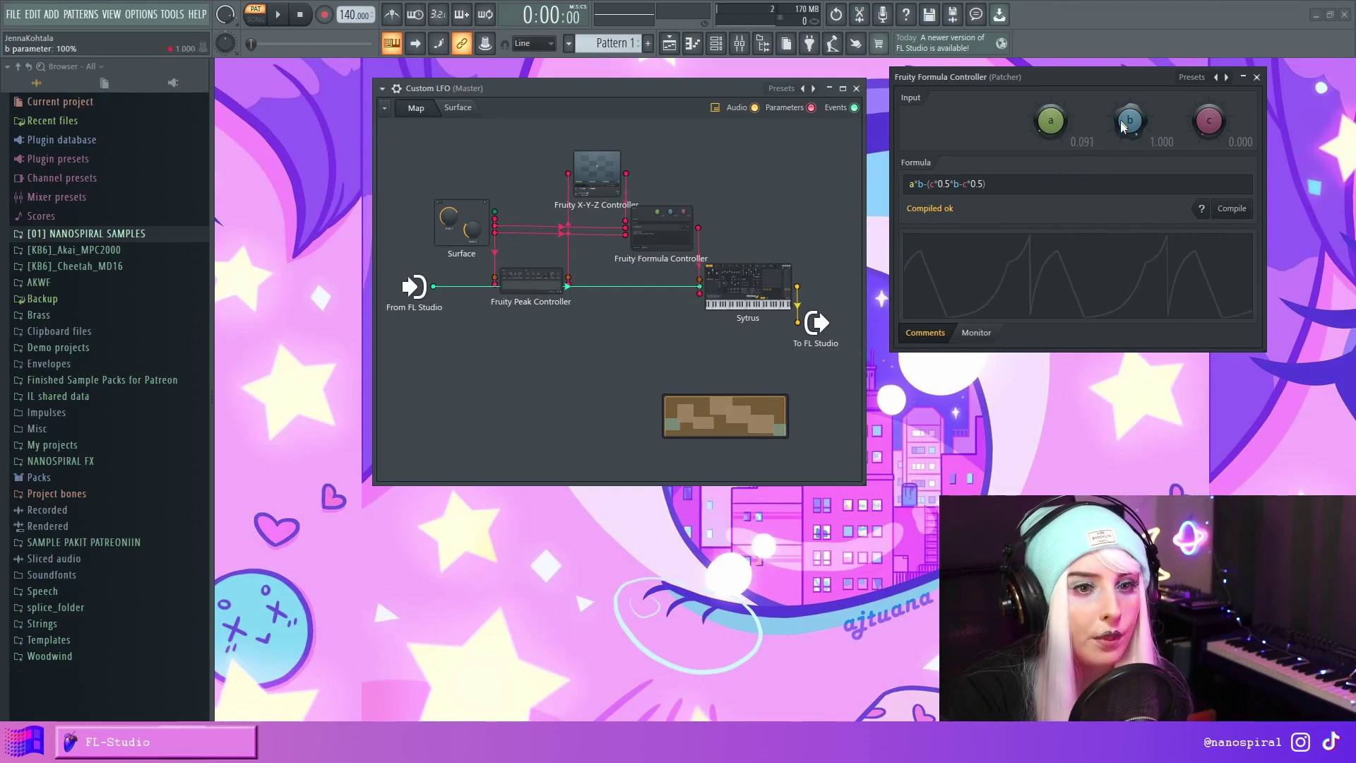
- Raise the LFO Rate, set output to unipolar, and move the Formula Controller window left
left_click(458, 108)
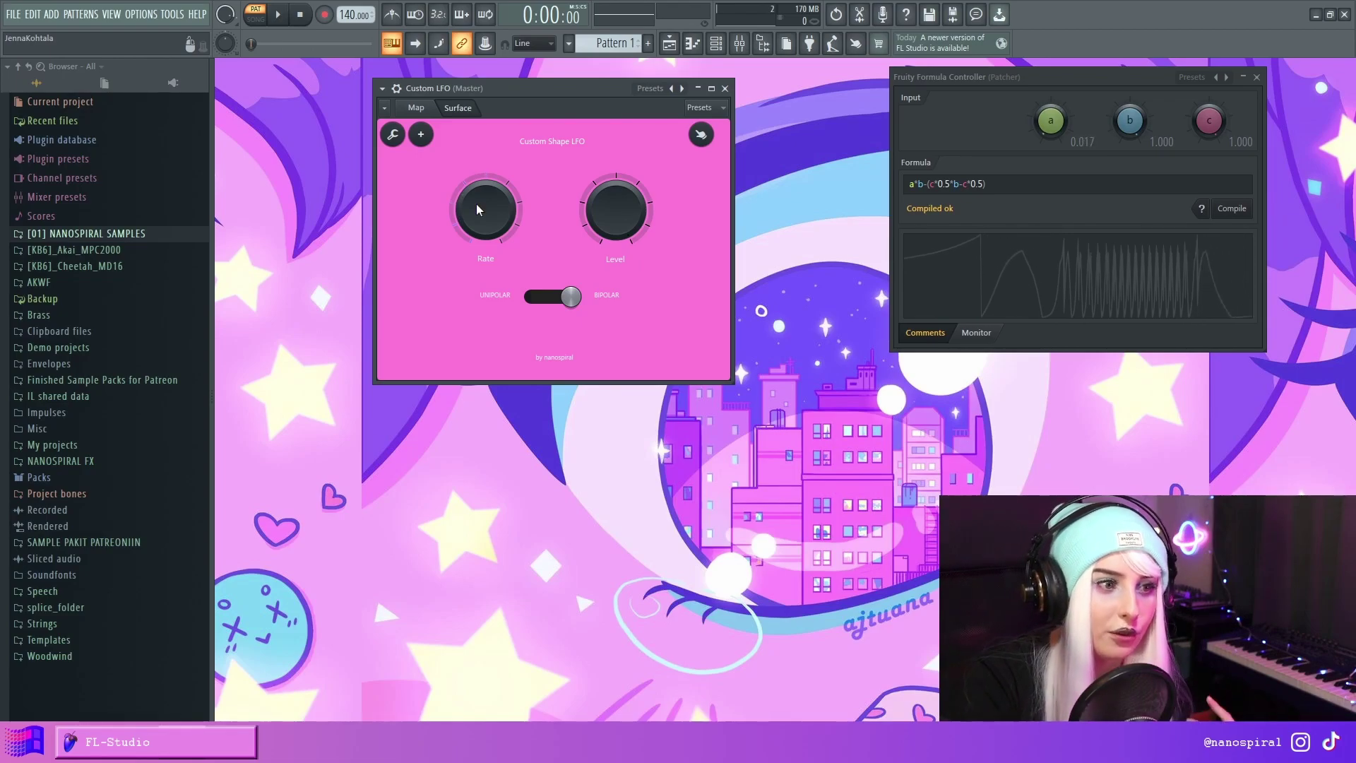
left_click_drag(479, 209, 479, 202)
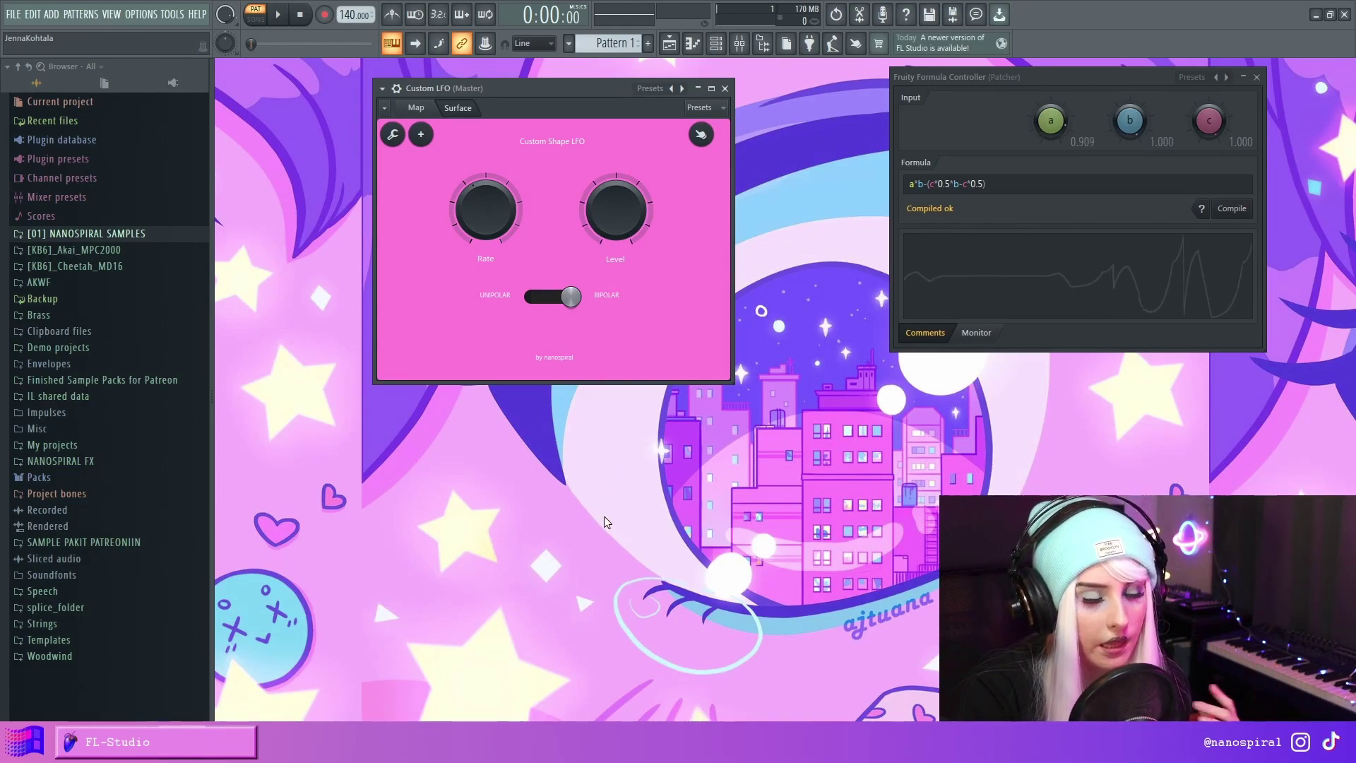
left_click(541, 304)
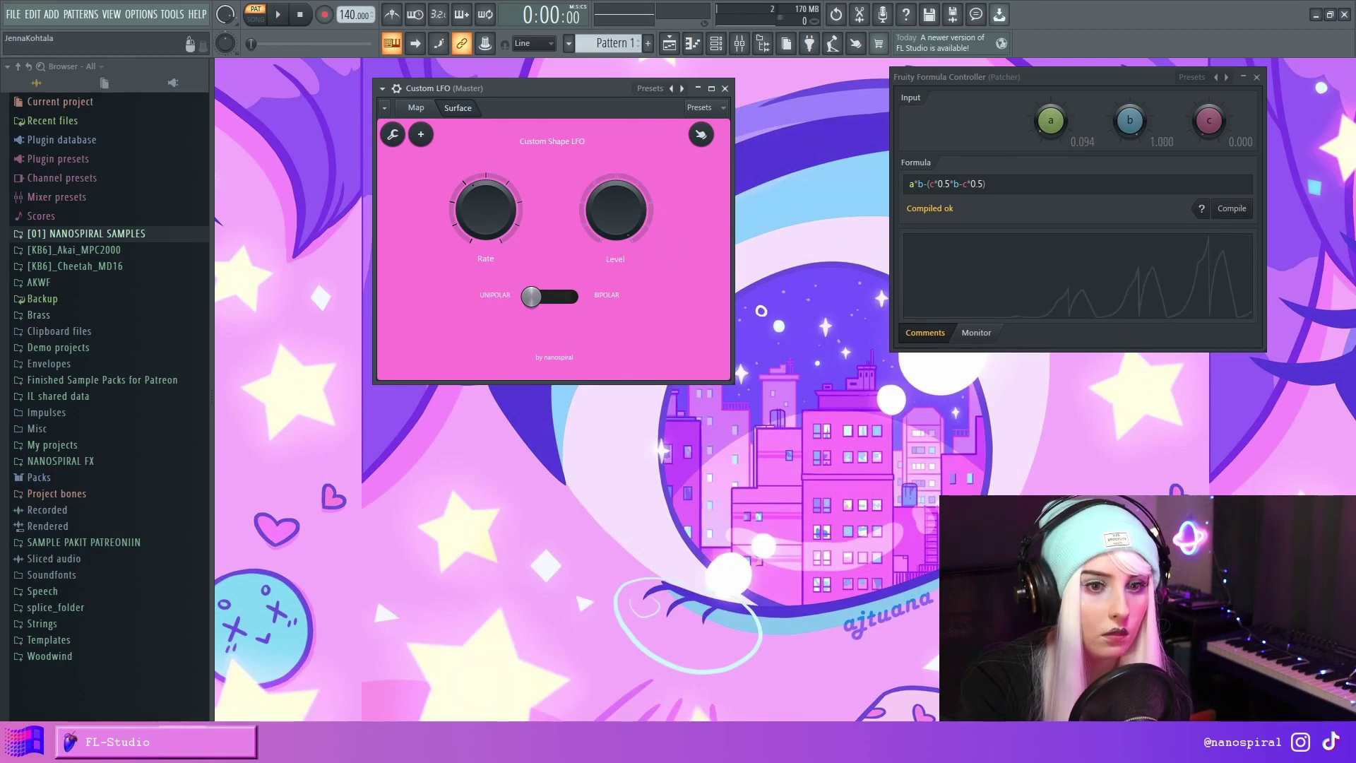
left_click_drag(1032, 78, 949, 81)
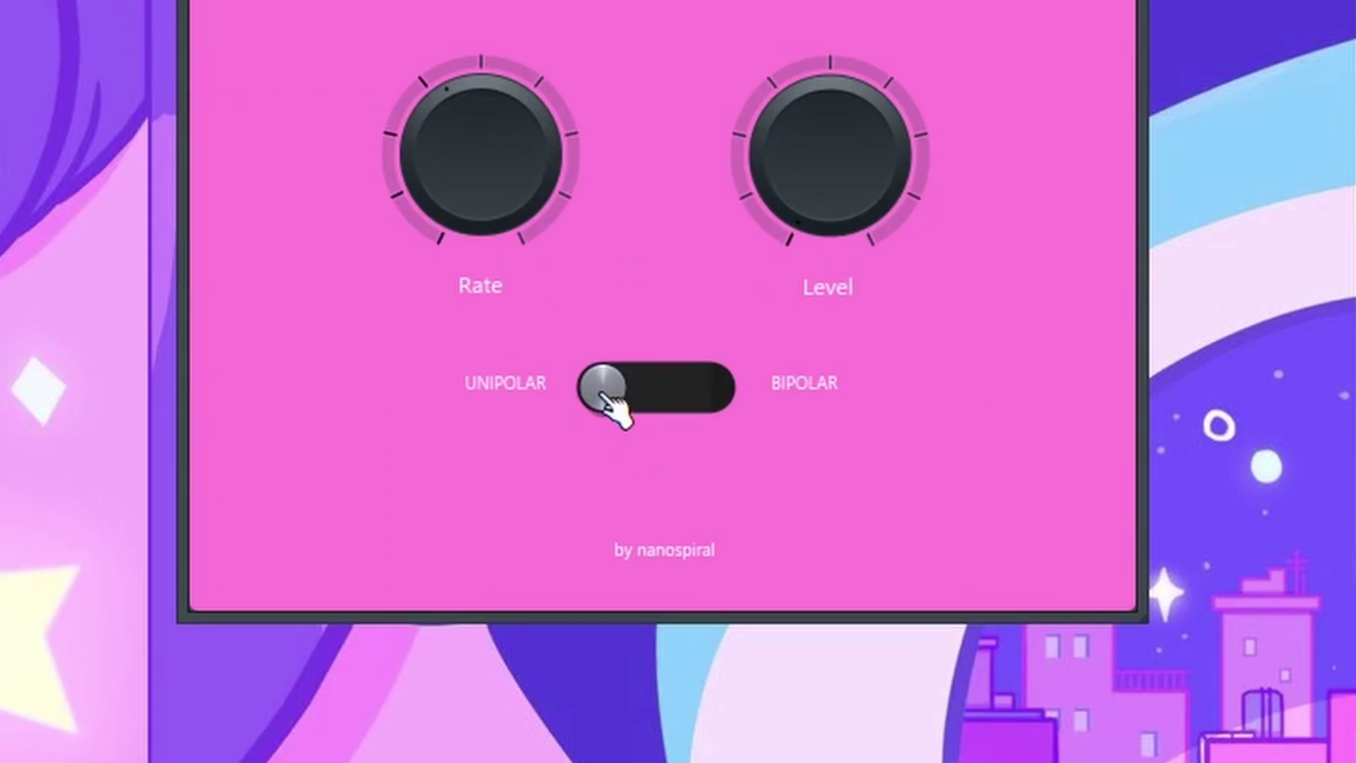
- Switch the LFO to bipolar and place the caret inside the formula's bracketed part
left_click(604, 391)
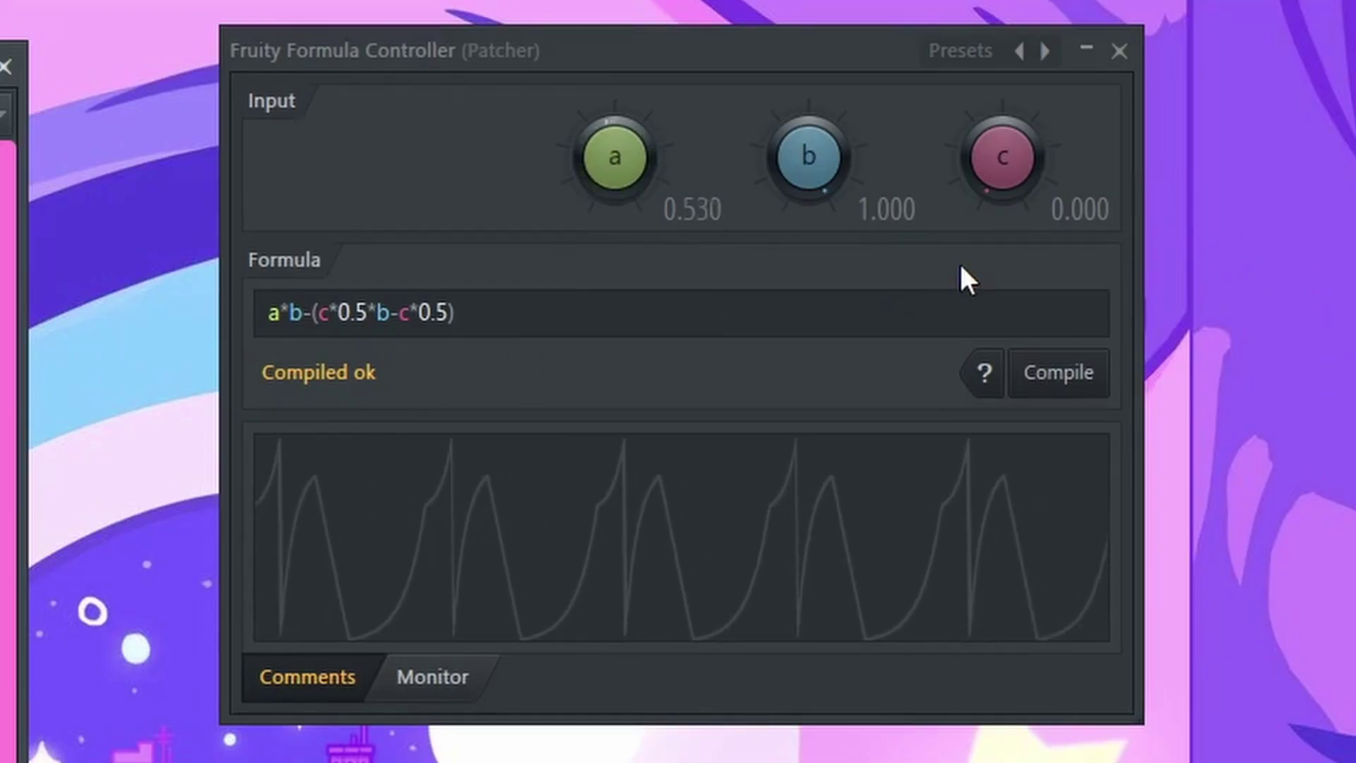
left_click(321, 323)
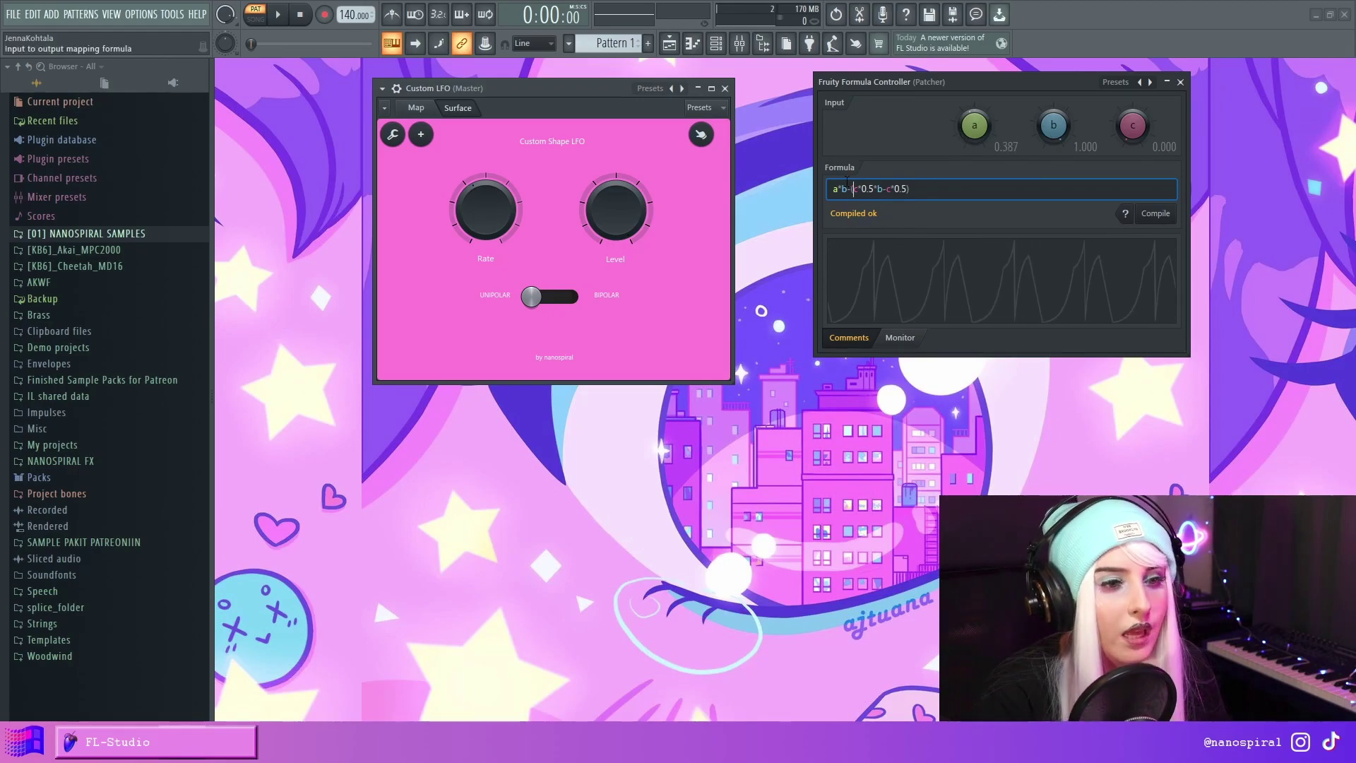
left_click(853, 189)
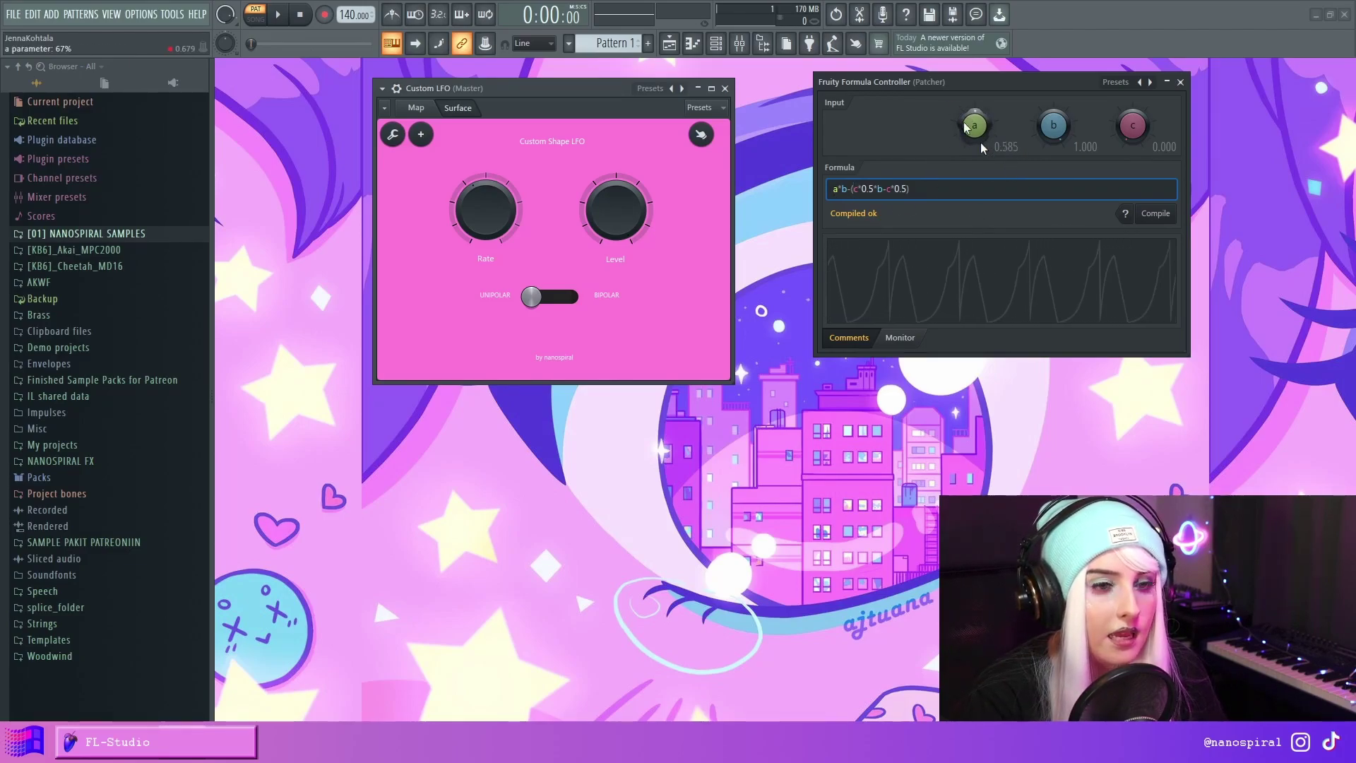
- From the Map, check the Peak Controller, open the Formula Controller, and return to Surface
left_click(423, 108)
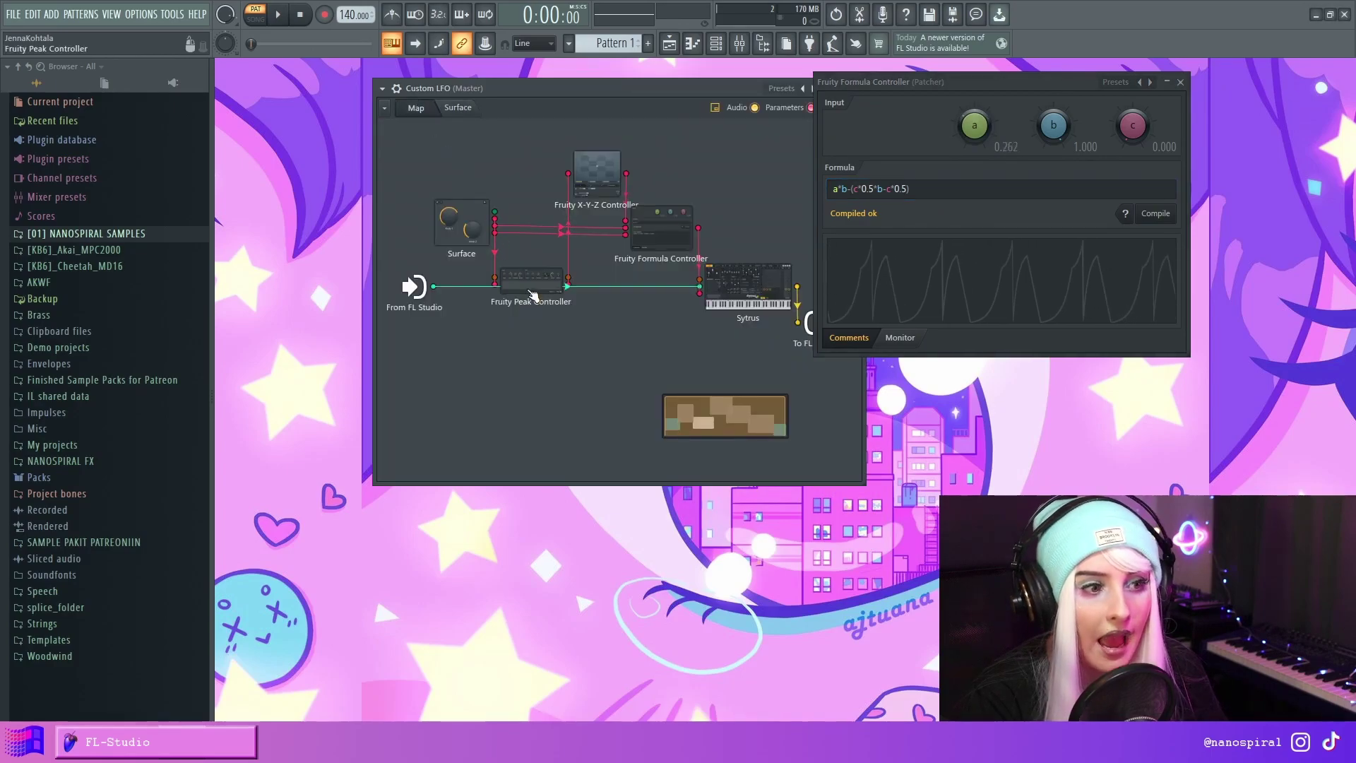
left_click(527, 289)
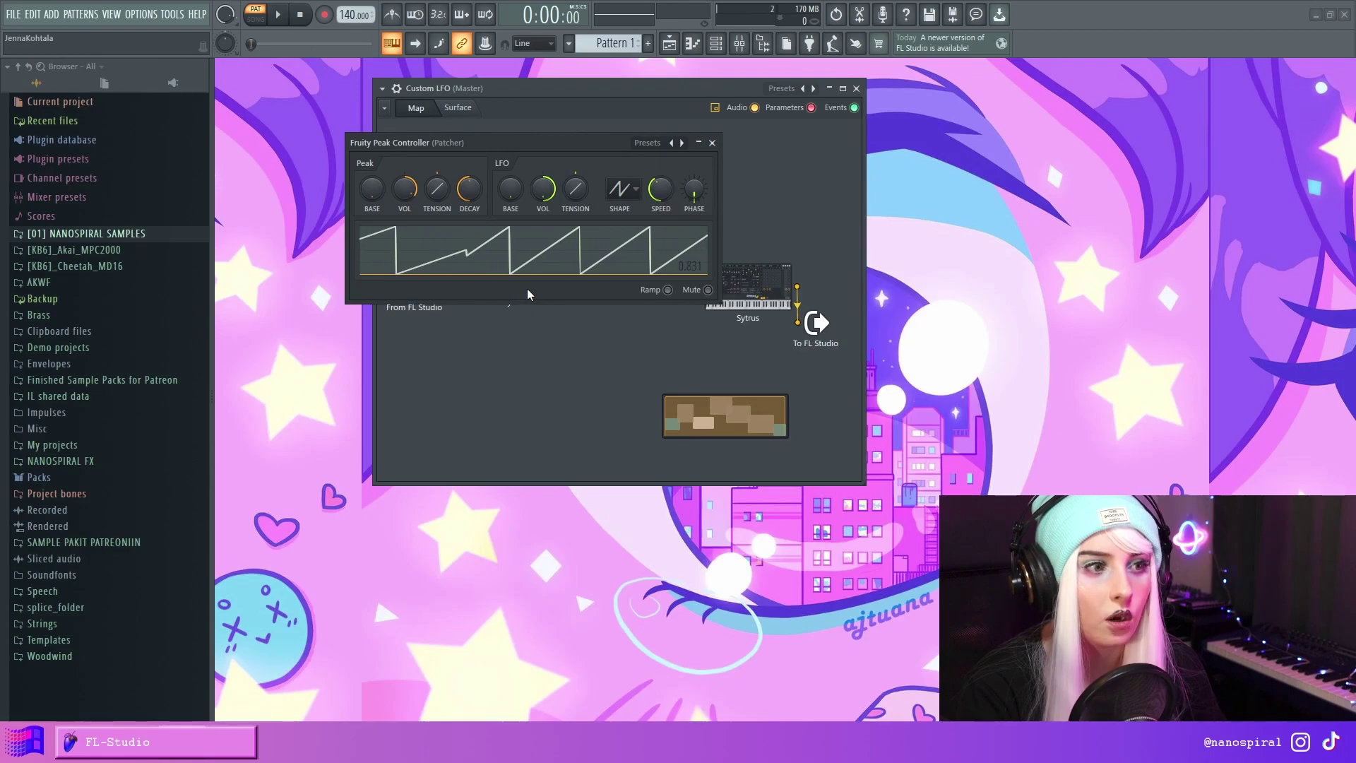
key("Escape")
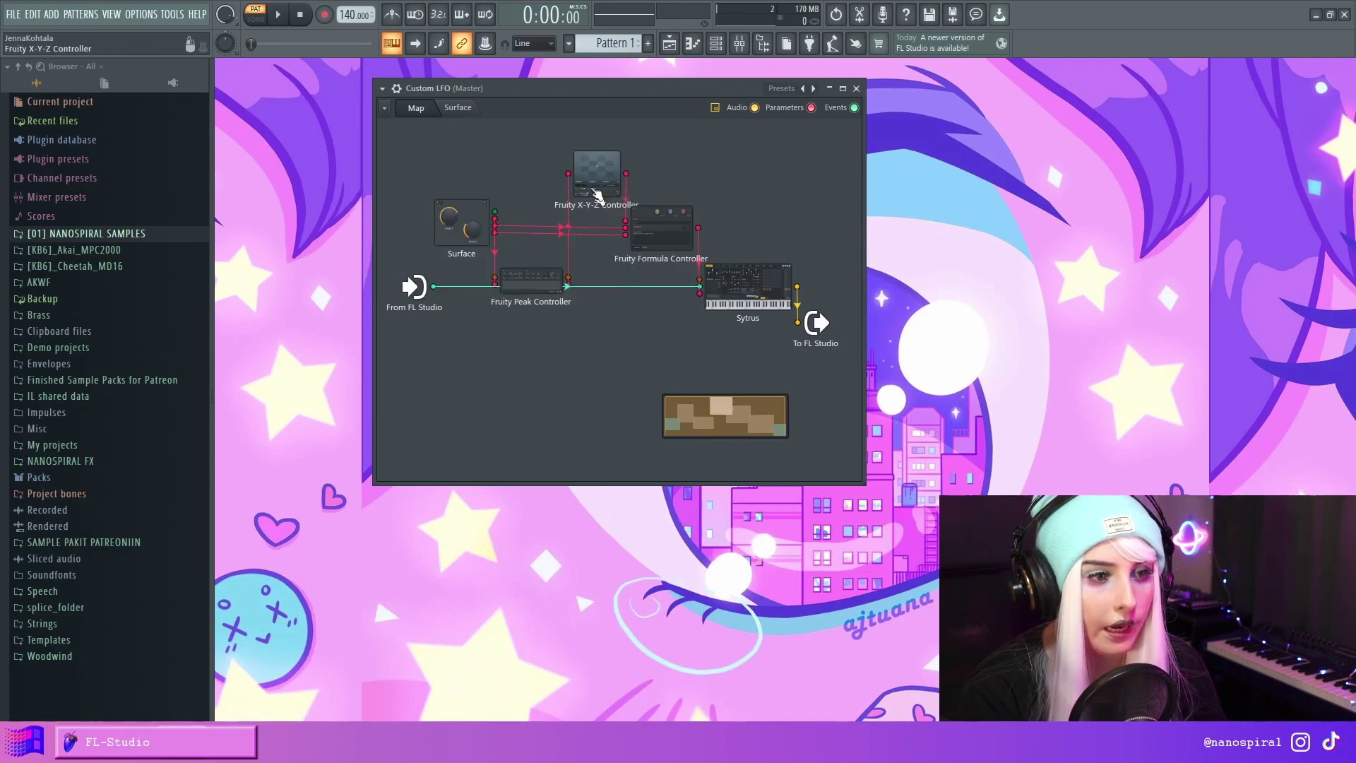
left_click(647, 240)
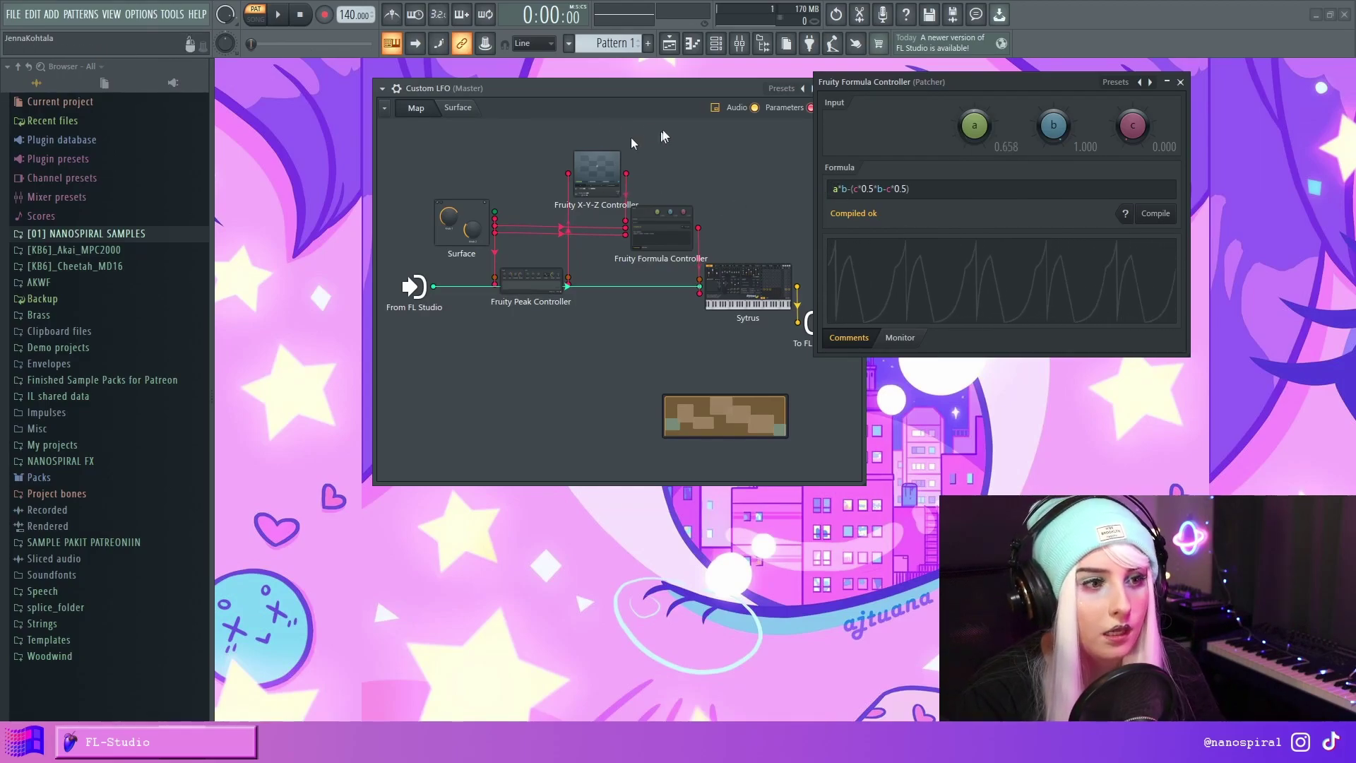
left_click(467, 107)
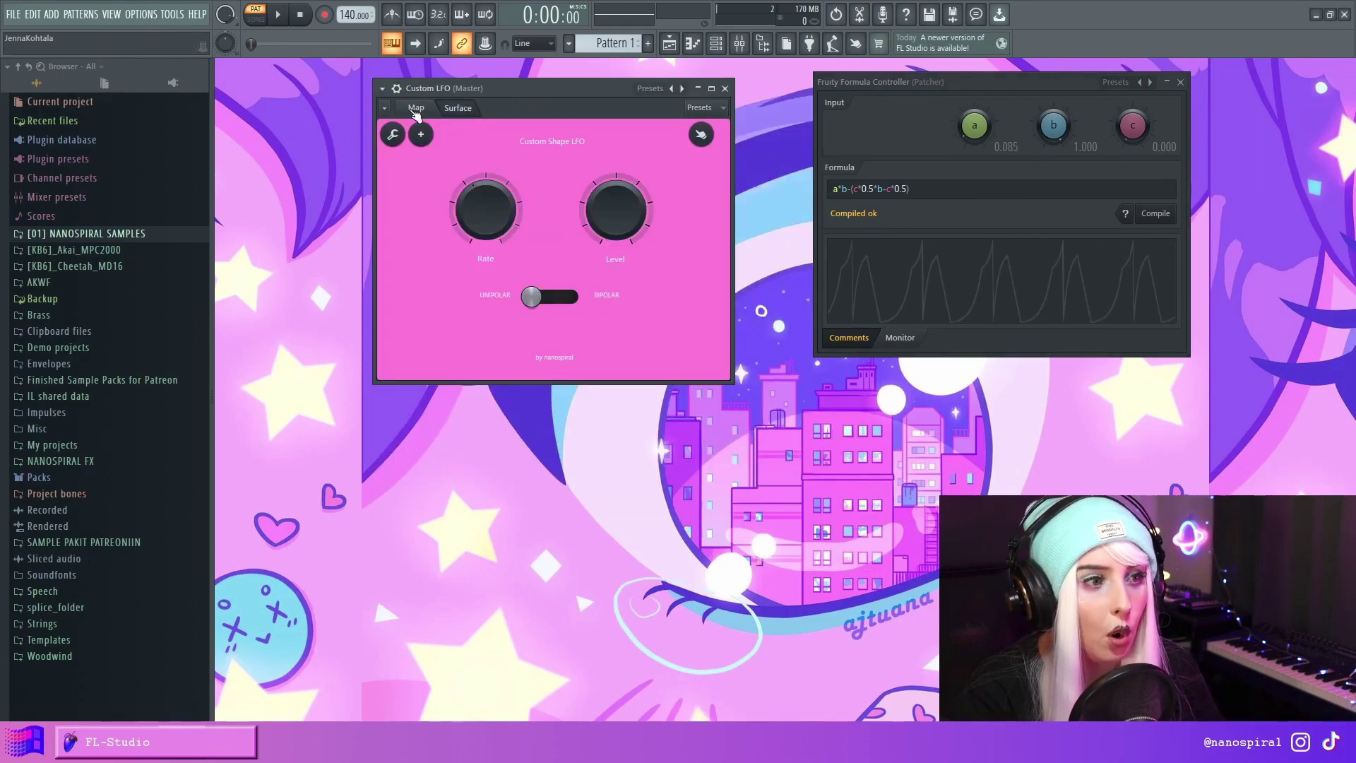
left_click(416, 108)
left_click(458, 107)
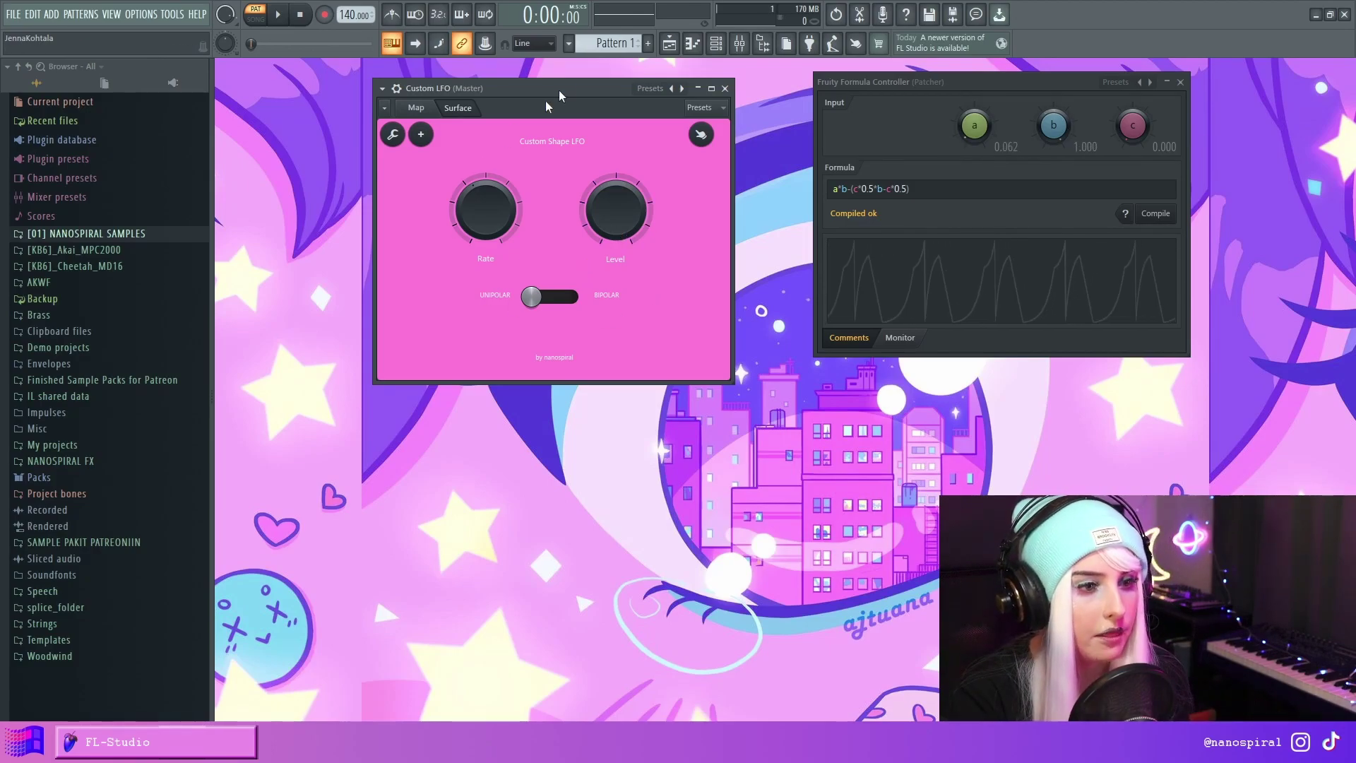
- Switch the LFO to bipolar, close the Peak Controller window, and return to the Map tab
left_click_drag(572, 88, 628, 108)
left_click(585, 303)
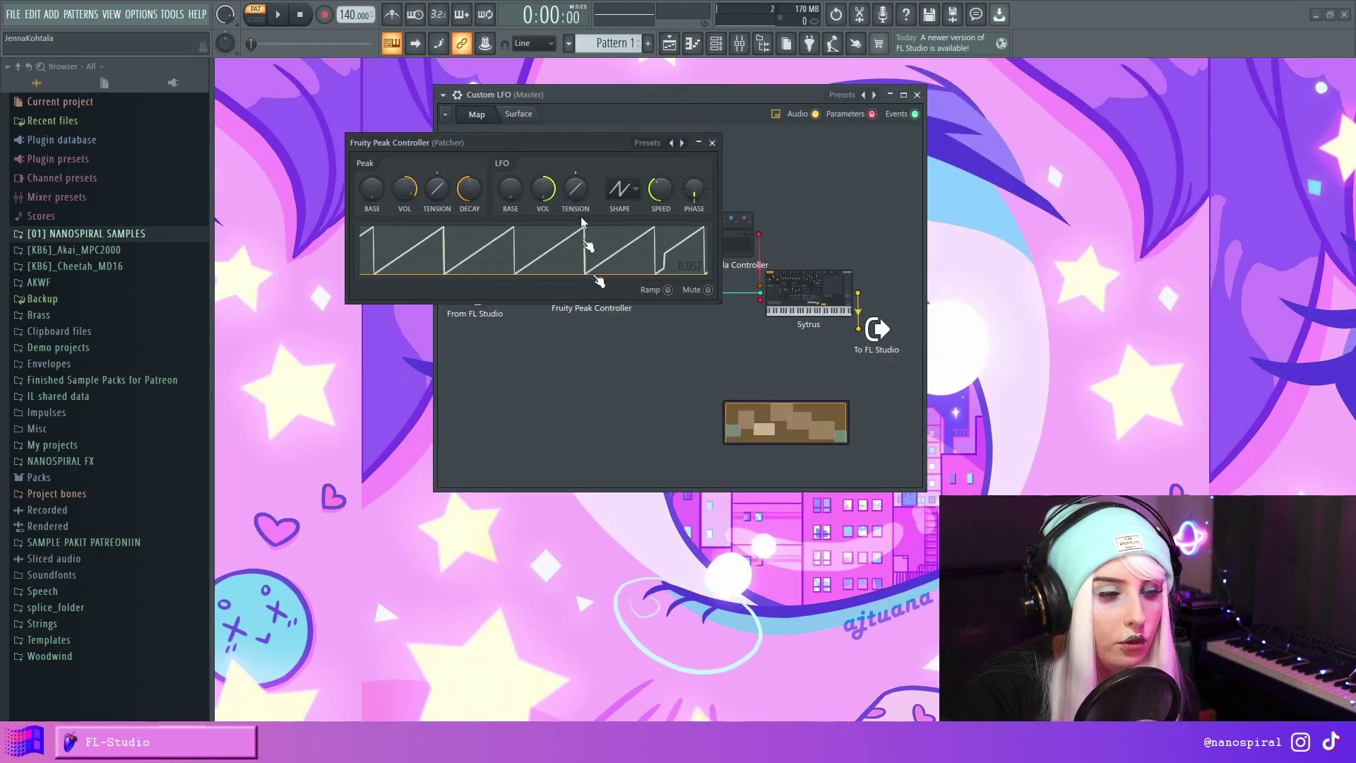
left_click_drag(568, 142, 990, 117)
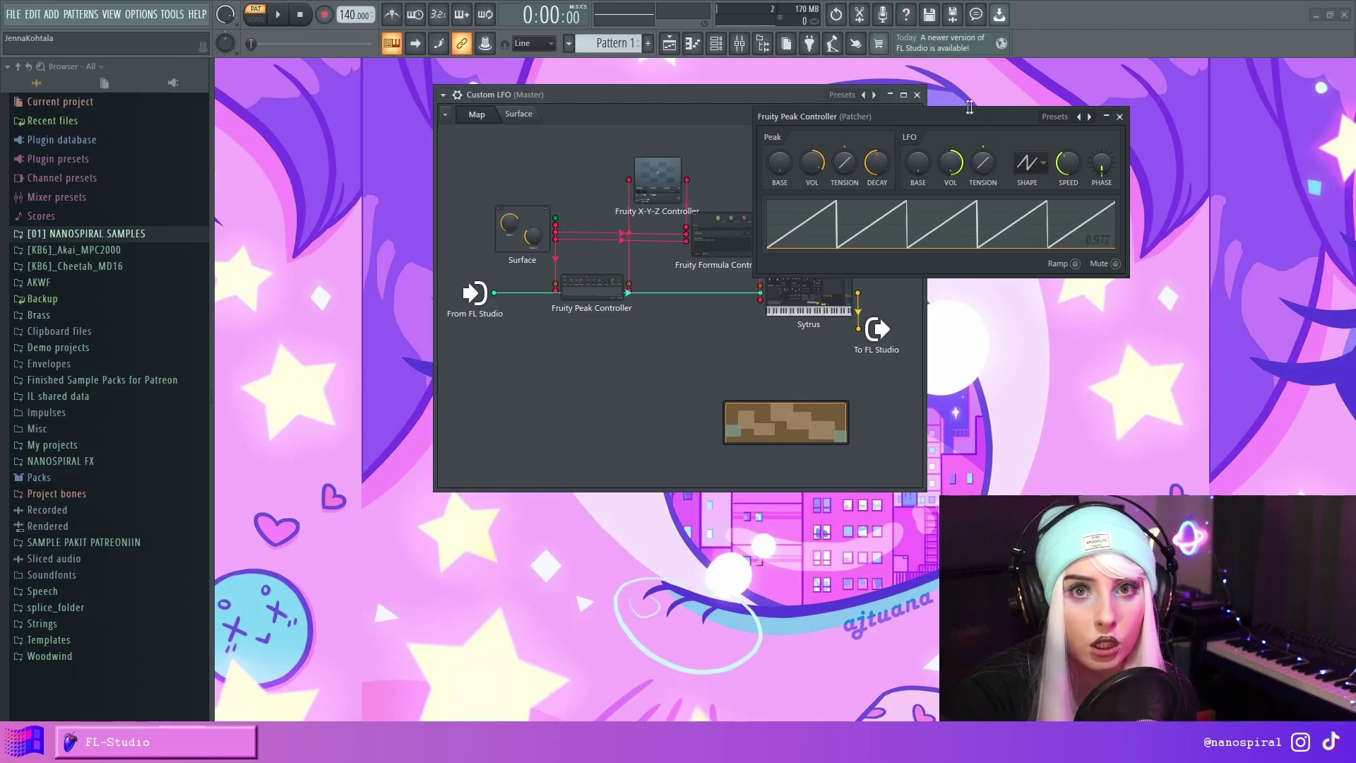
left_click(1119, 117)
left_click(519, 113)
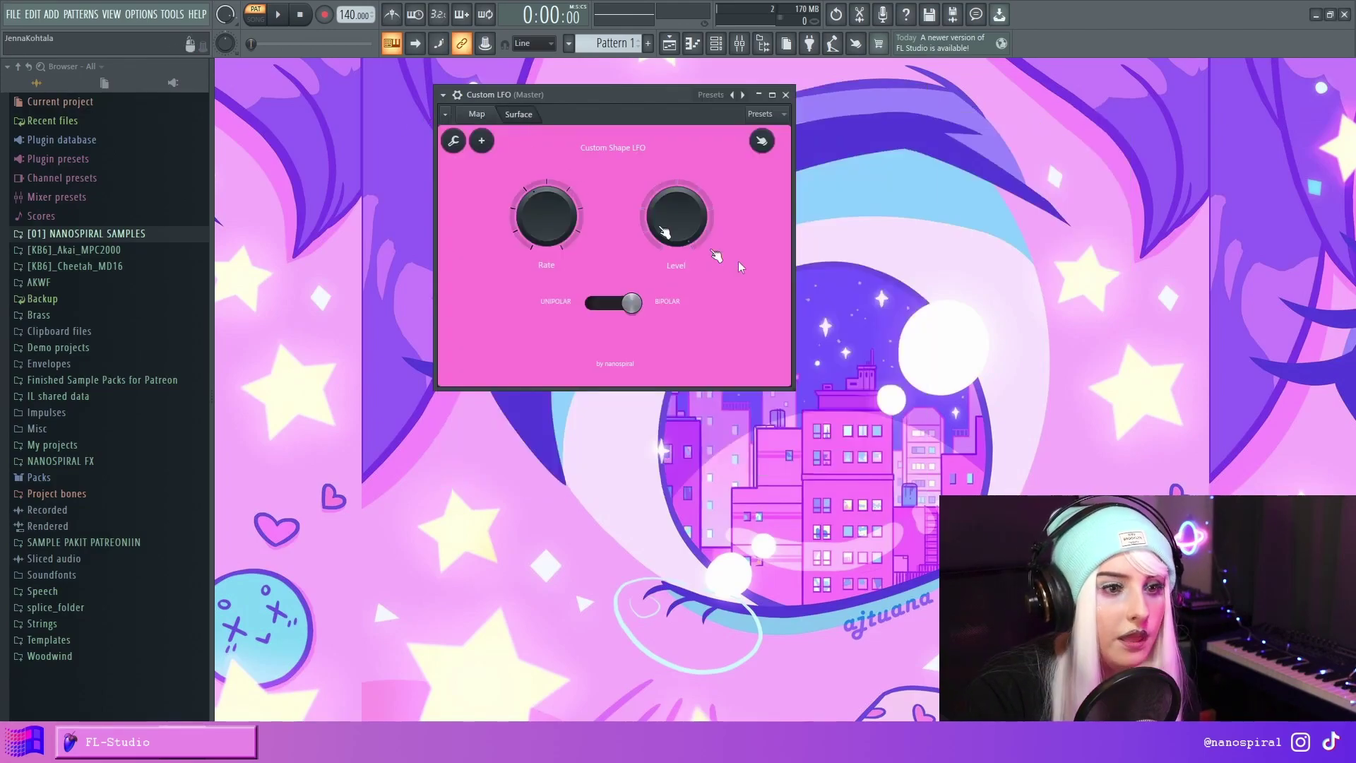
left_click(480, 118)
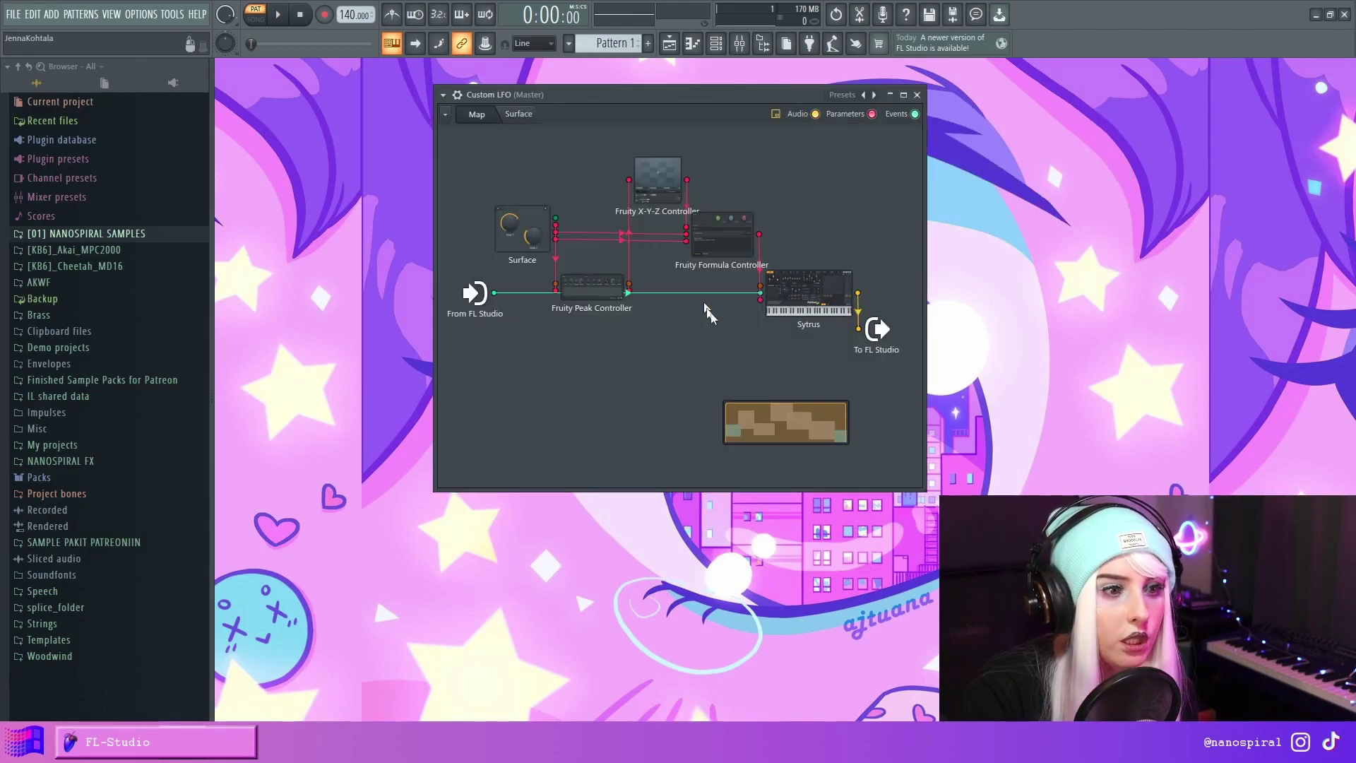
- Open the Formula Controller, lower b to about 0.504, and highlight the c*0.5*b and c*0.5 terms
left_click(722, 237)
left_click_drag(1061, 121, 1060, 141)
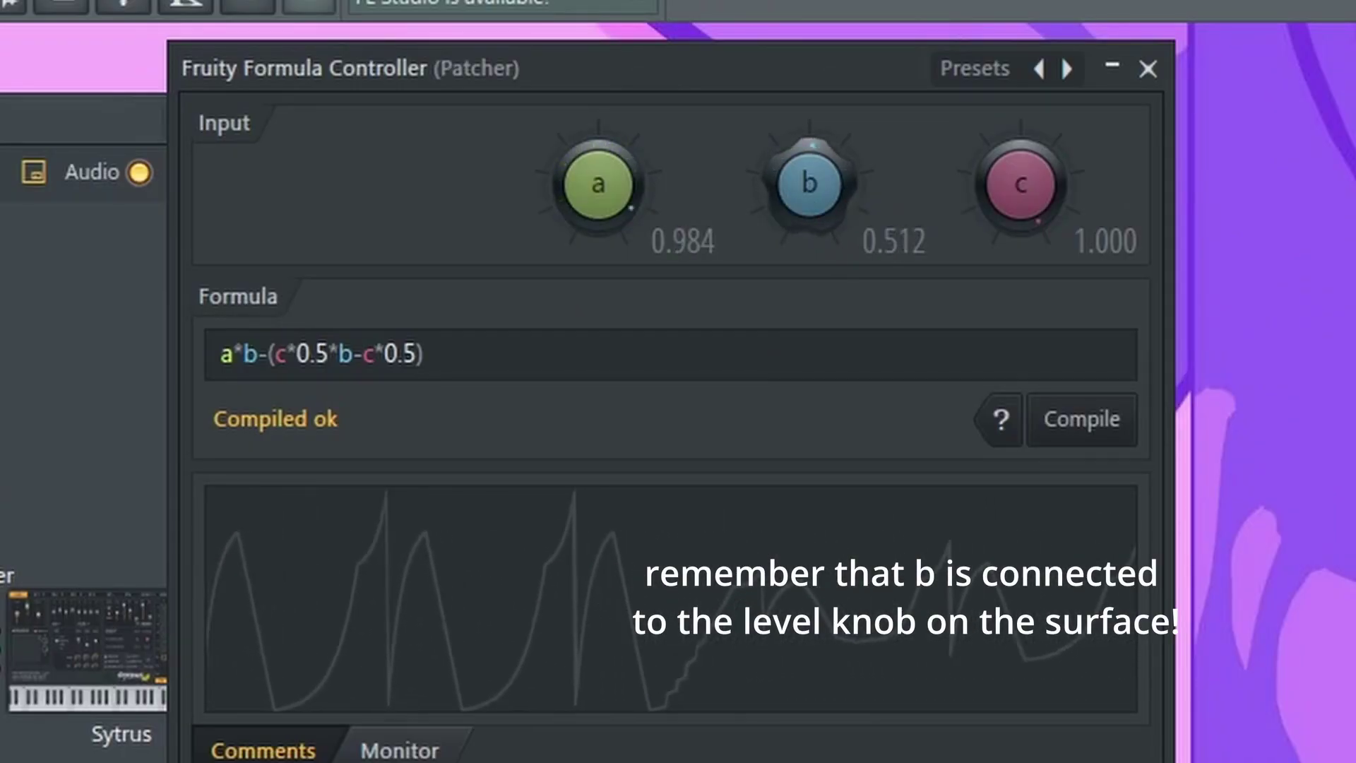
left_click(278, 353)
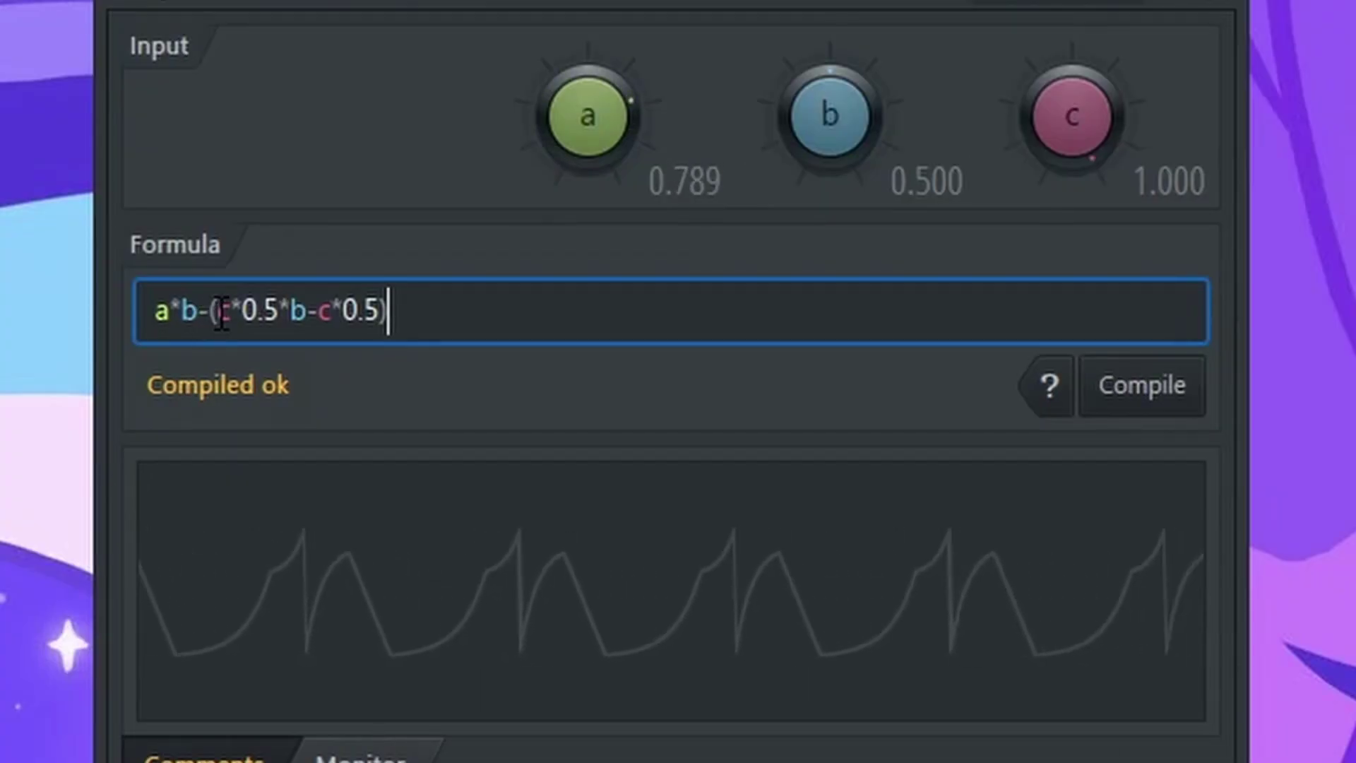
left_click_drag(221, 311, 311, 291)
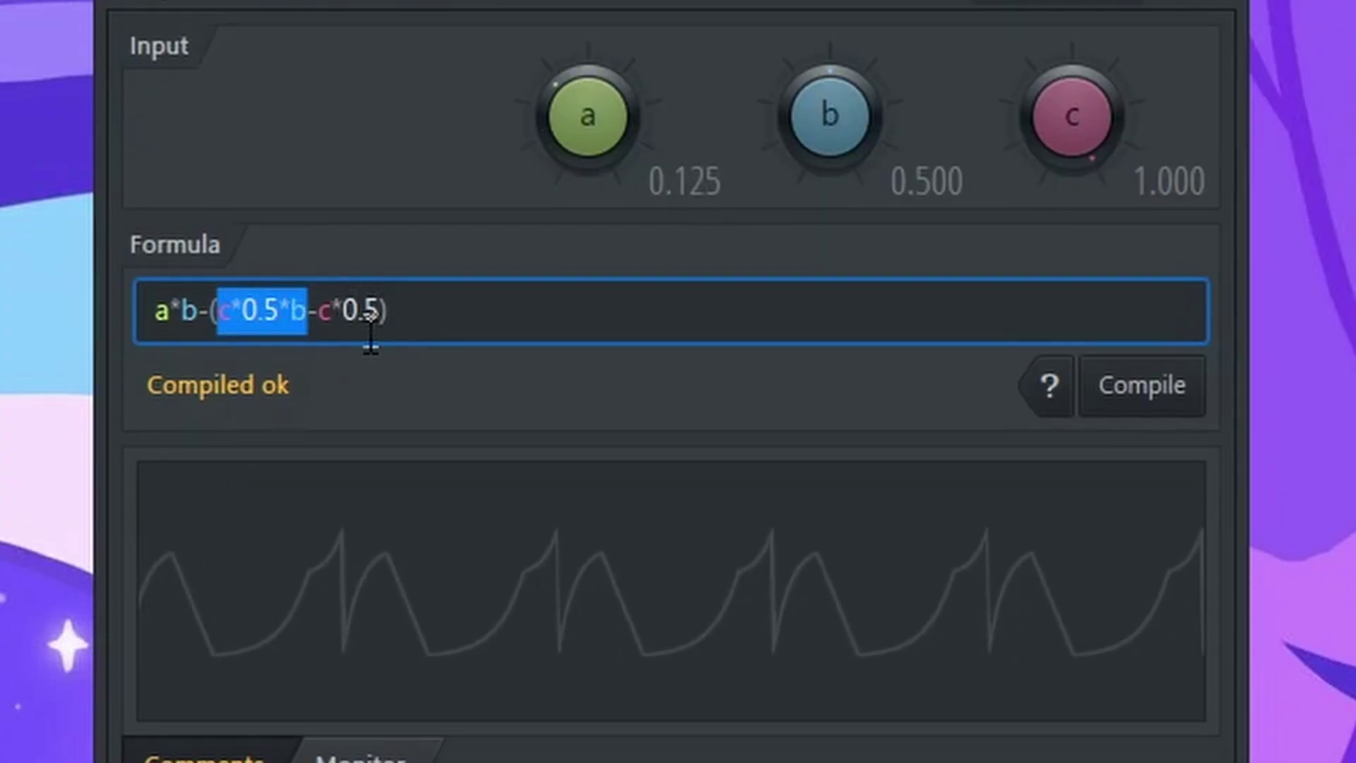
left_click(341, 309)
left_click_drag(321, 311, 382, 311)
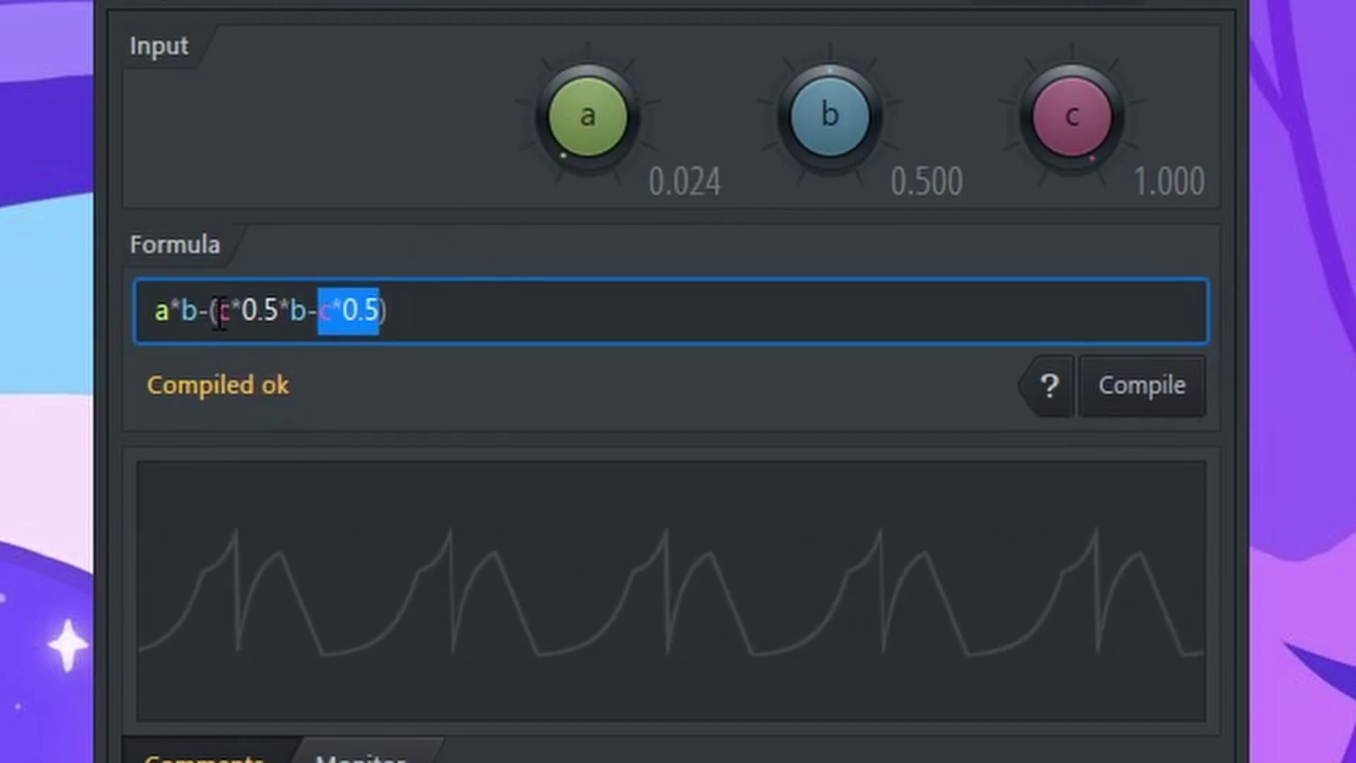
left_click(205, 296)
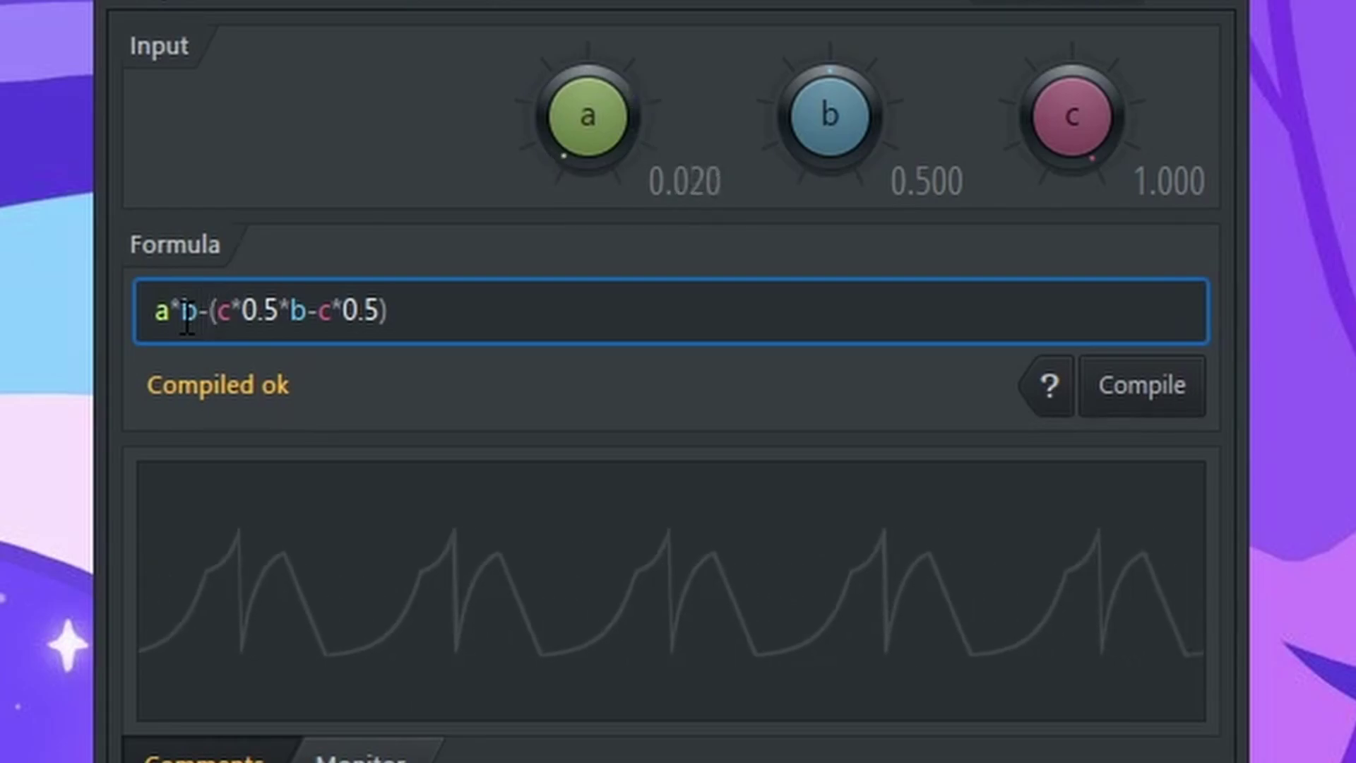
left_click(147, 310)
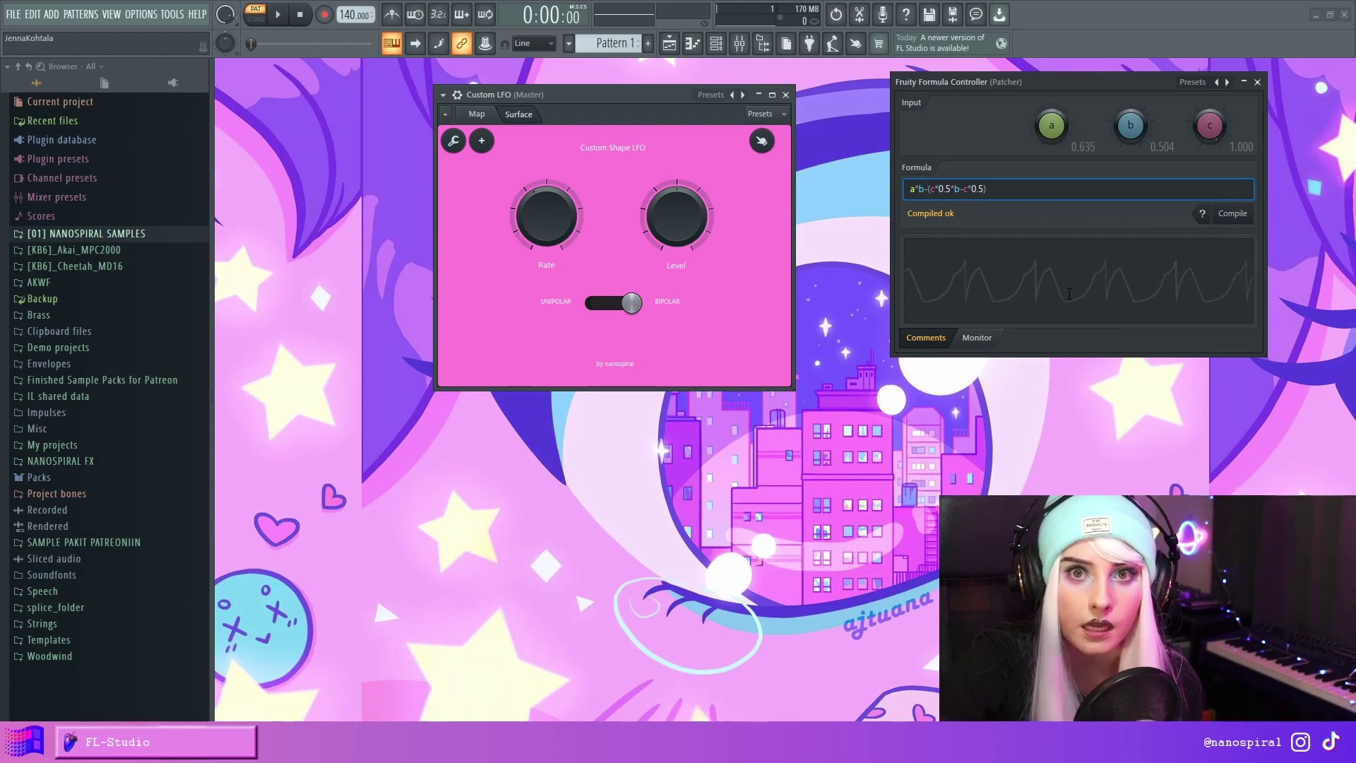
- Open Sytrus from the Custom LFO map and return it from operator 1 to its main page
left_click_drag(986, 83, 896, 96)
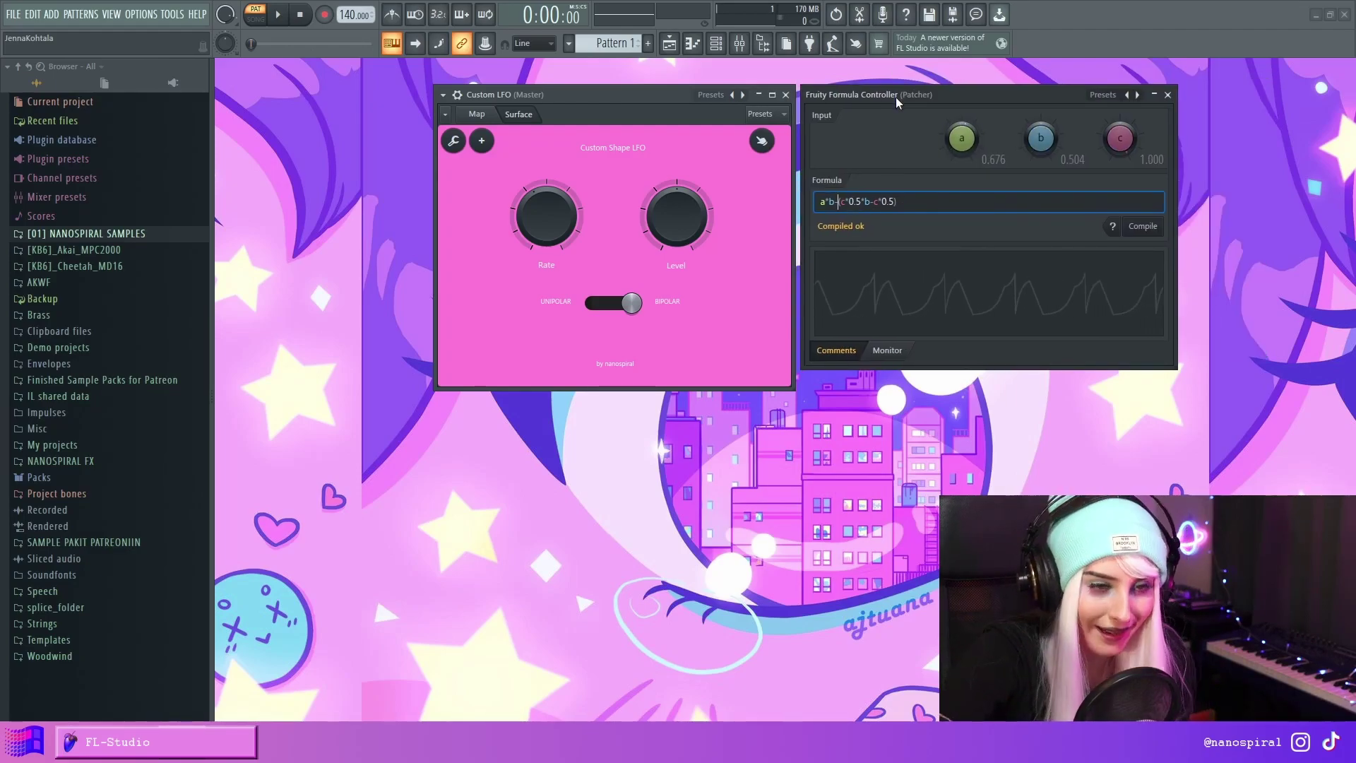
left_click(476, 114)
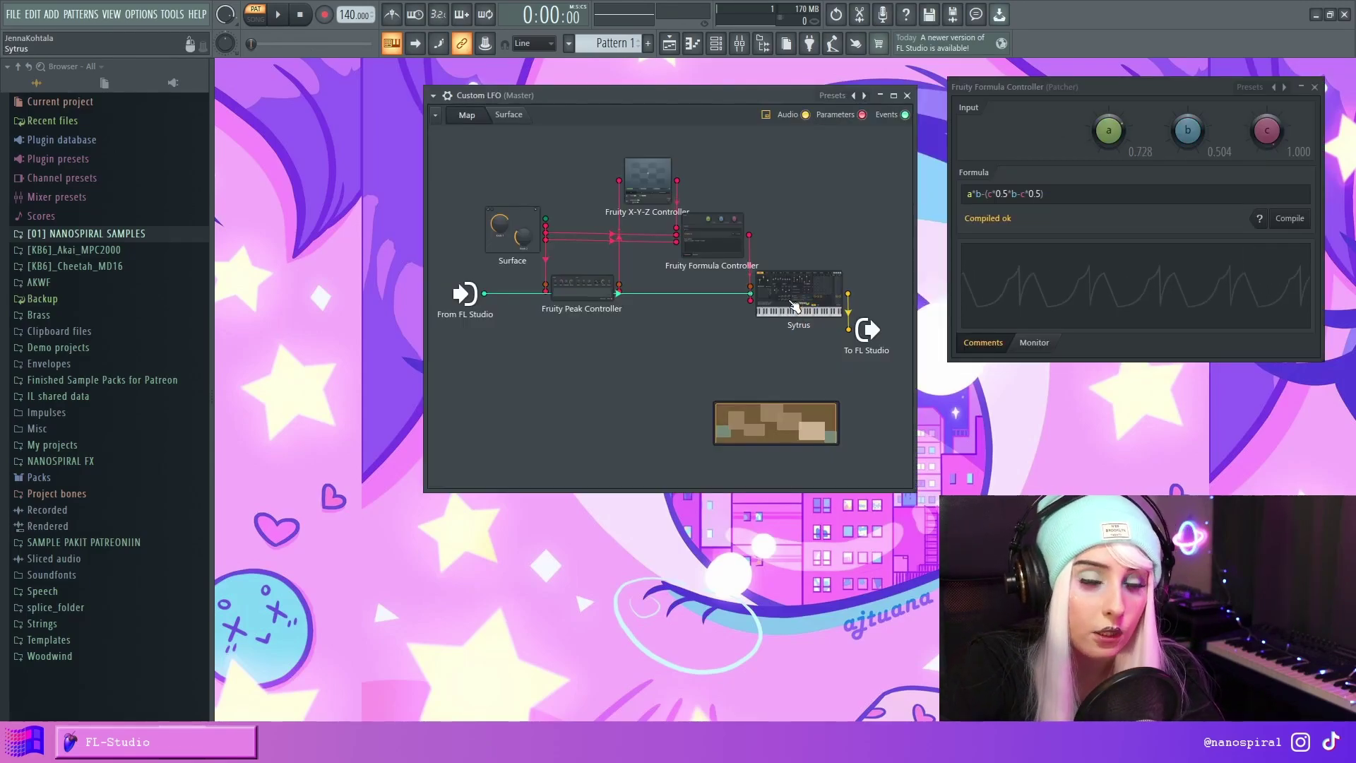
double_click(792, 303)
left_click_drag(806, 220, 978, 128)
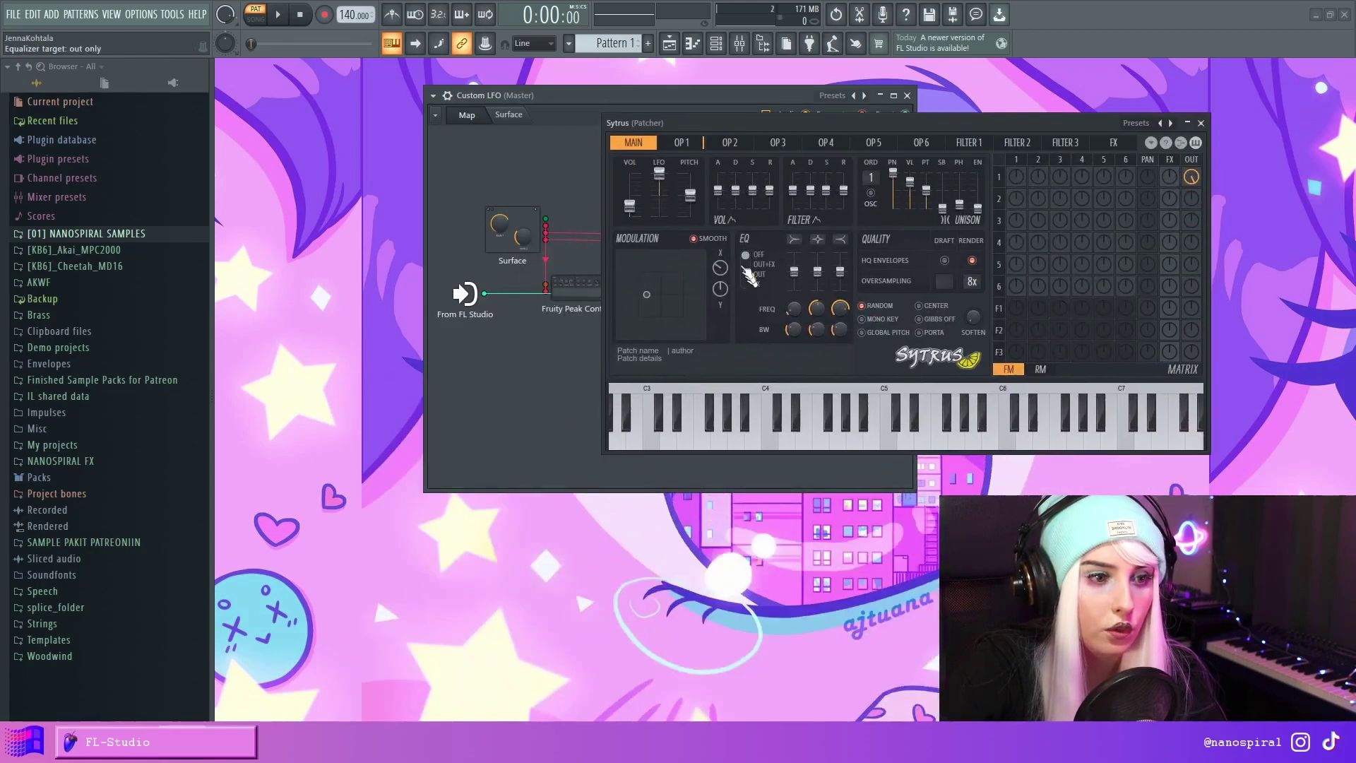
left_click(699, 144)
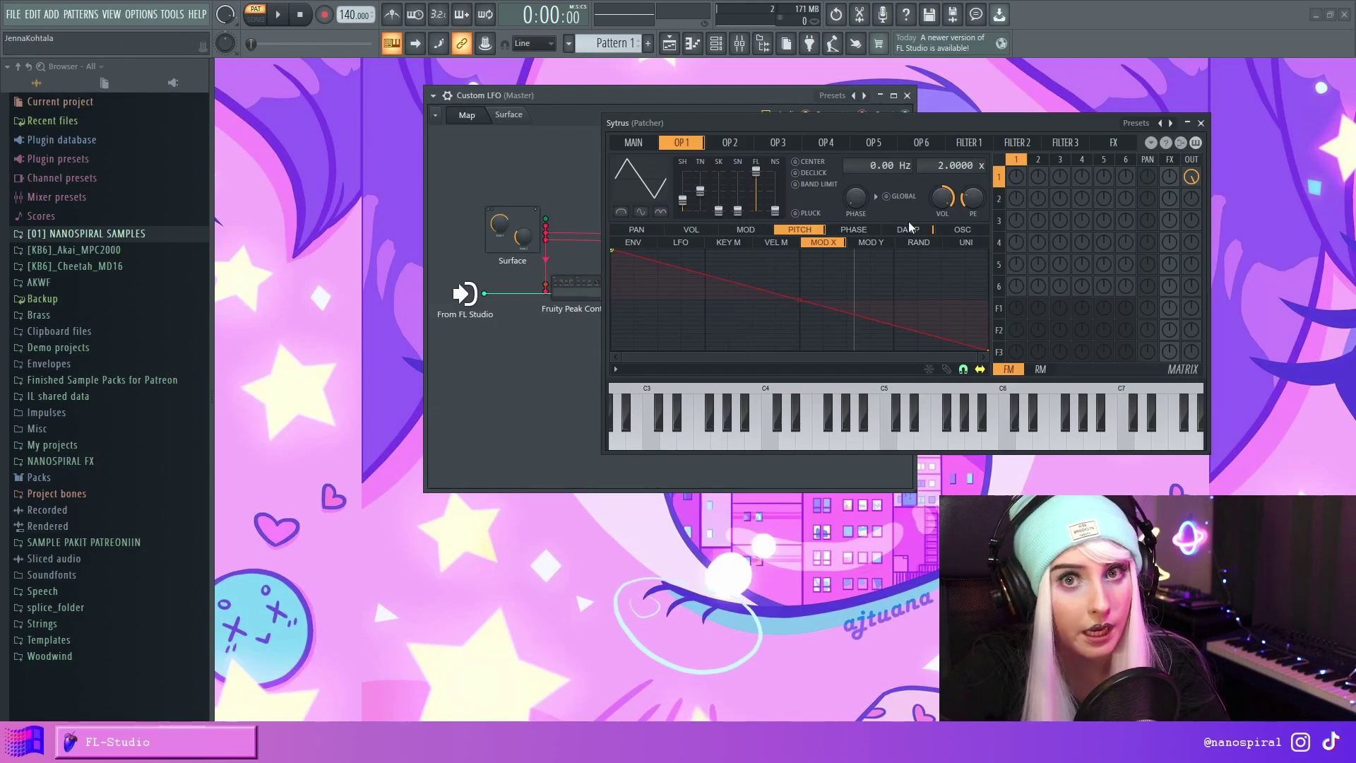
left_click(633, 142)
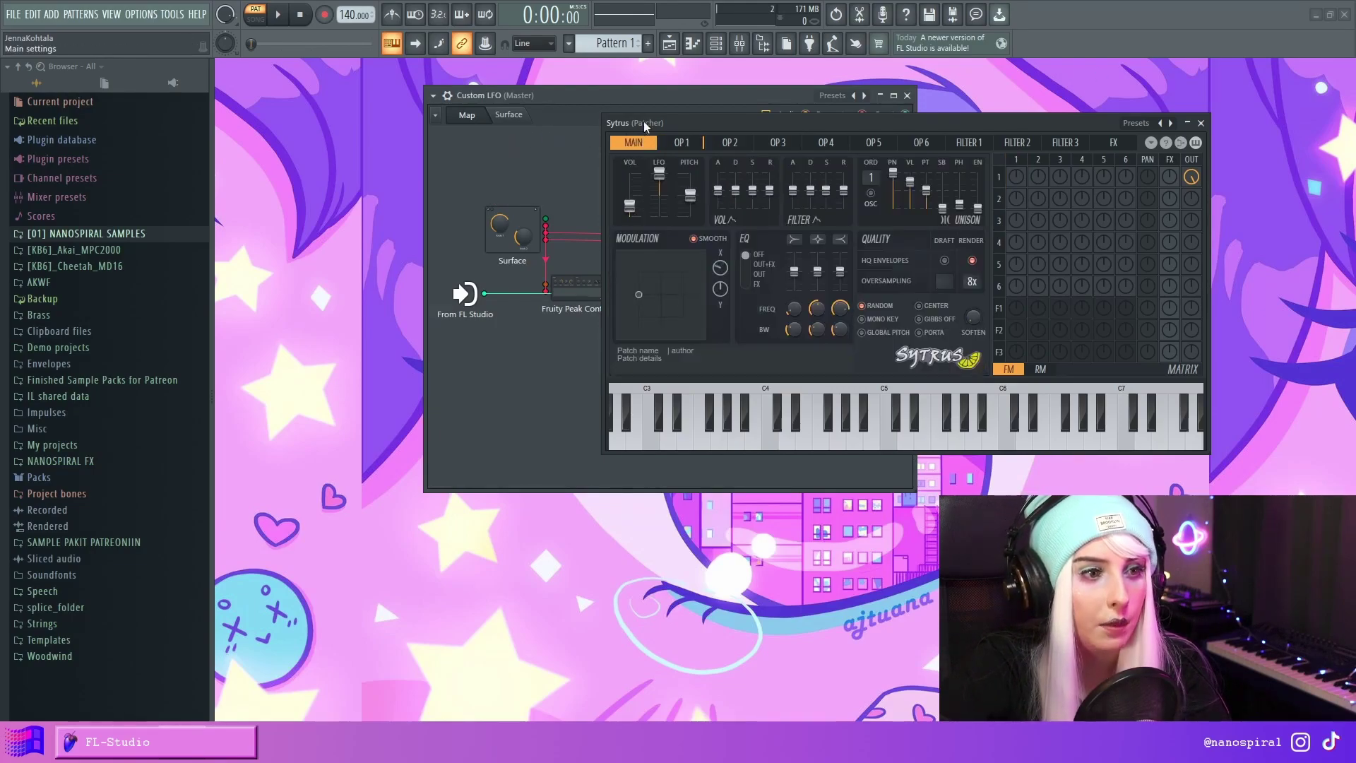
left_click_drag(645, 124, 916, 82)
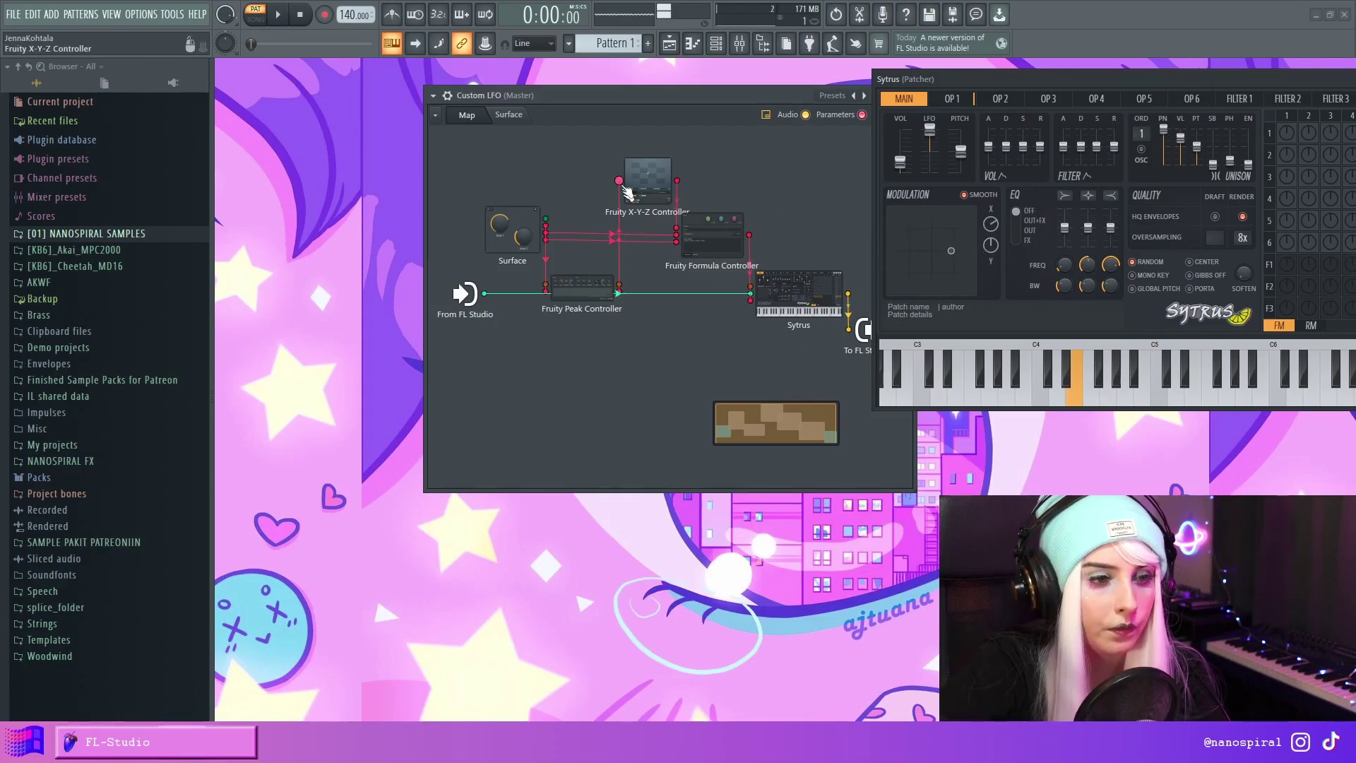
- Preview the Custom LFO's Rate, Level and Unipolar/Bipolar surface, then go back to the map
left_click(509, 115)
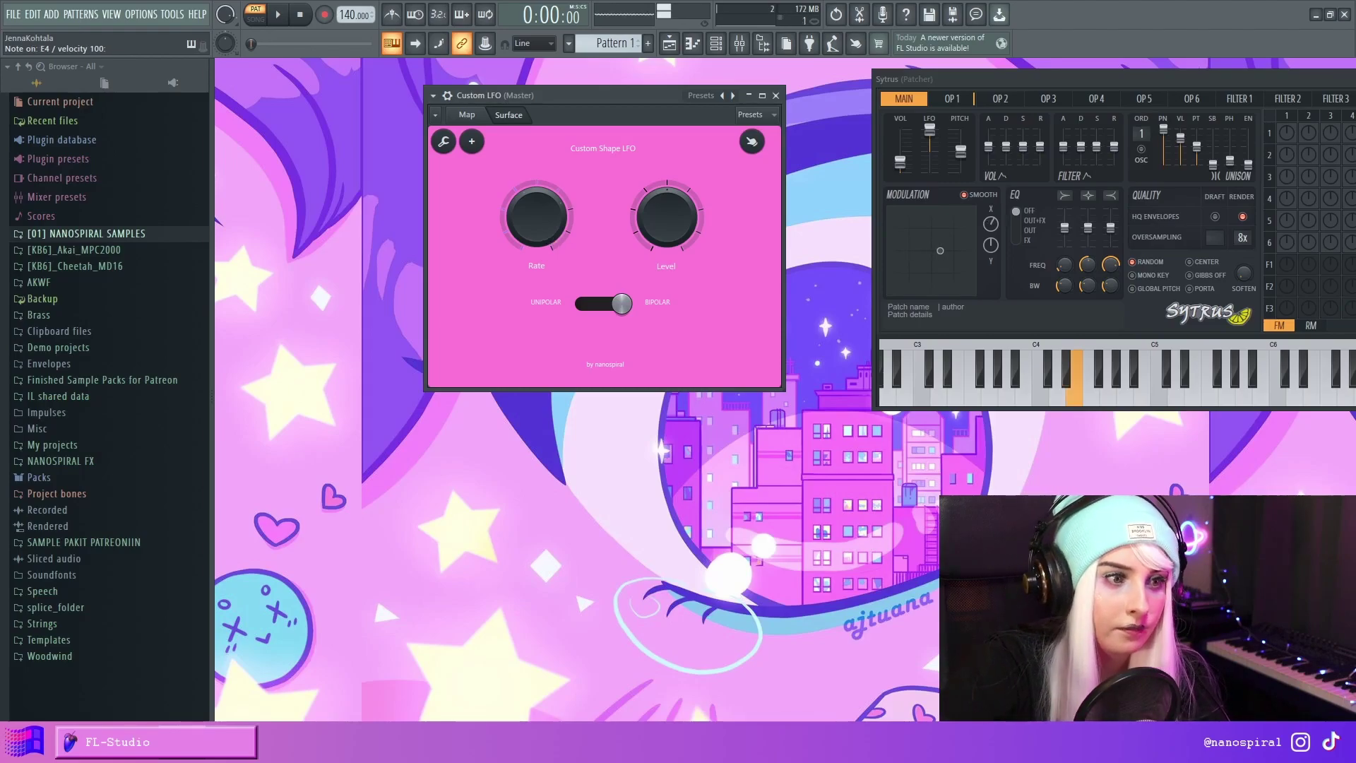
left_click_drag(644, 93, 599, 106)
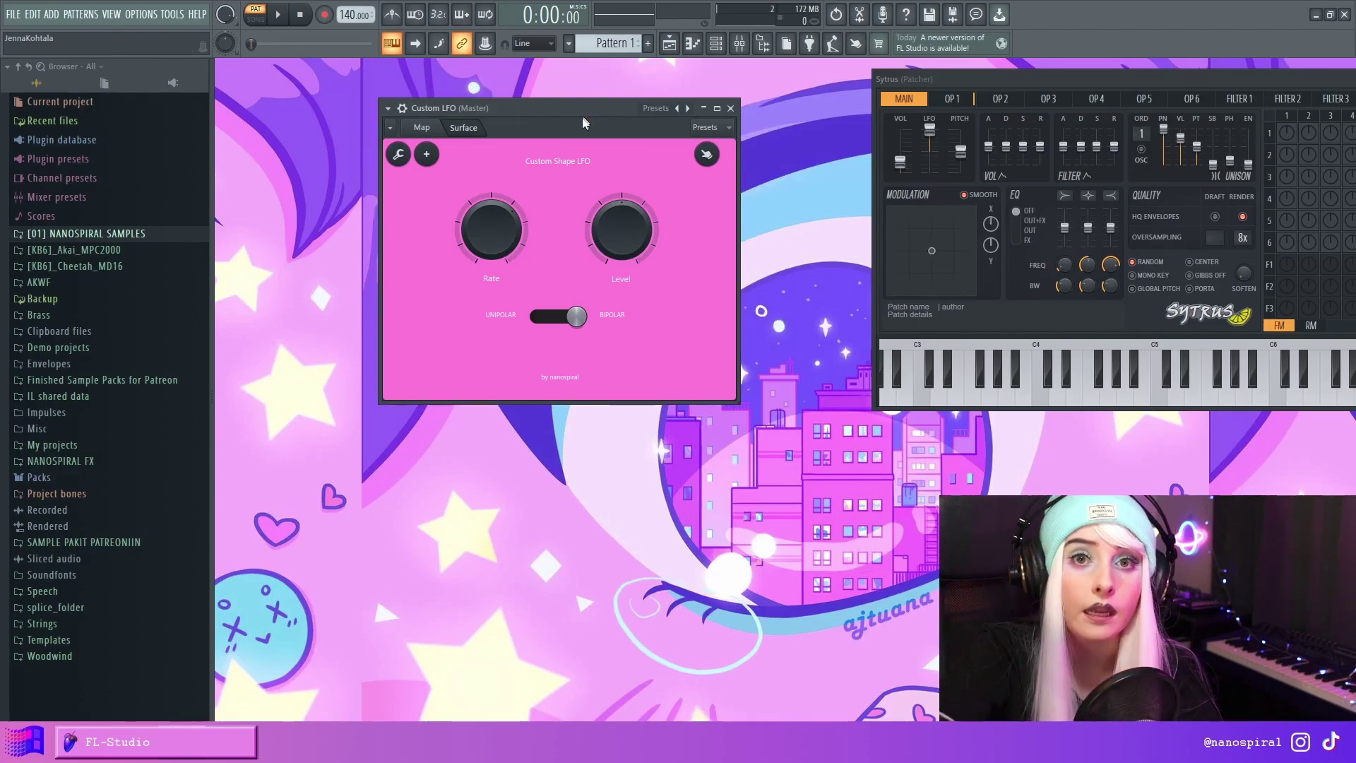
left_click(422, 127)
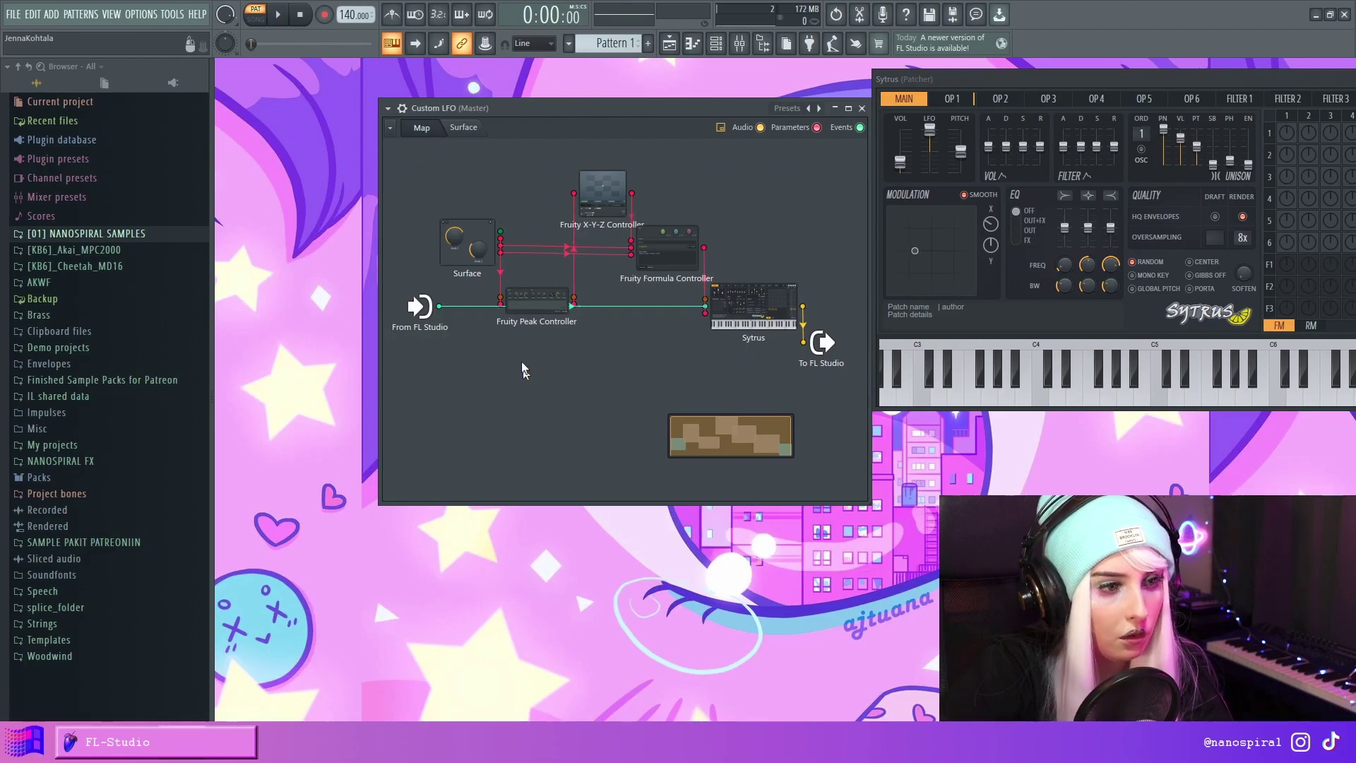
- Add a new Fruity formula controller node to the map with a parameter input
right_click(699, 325)
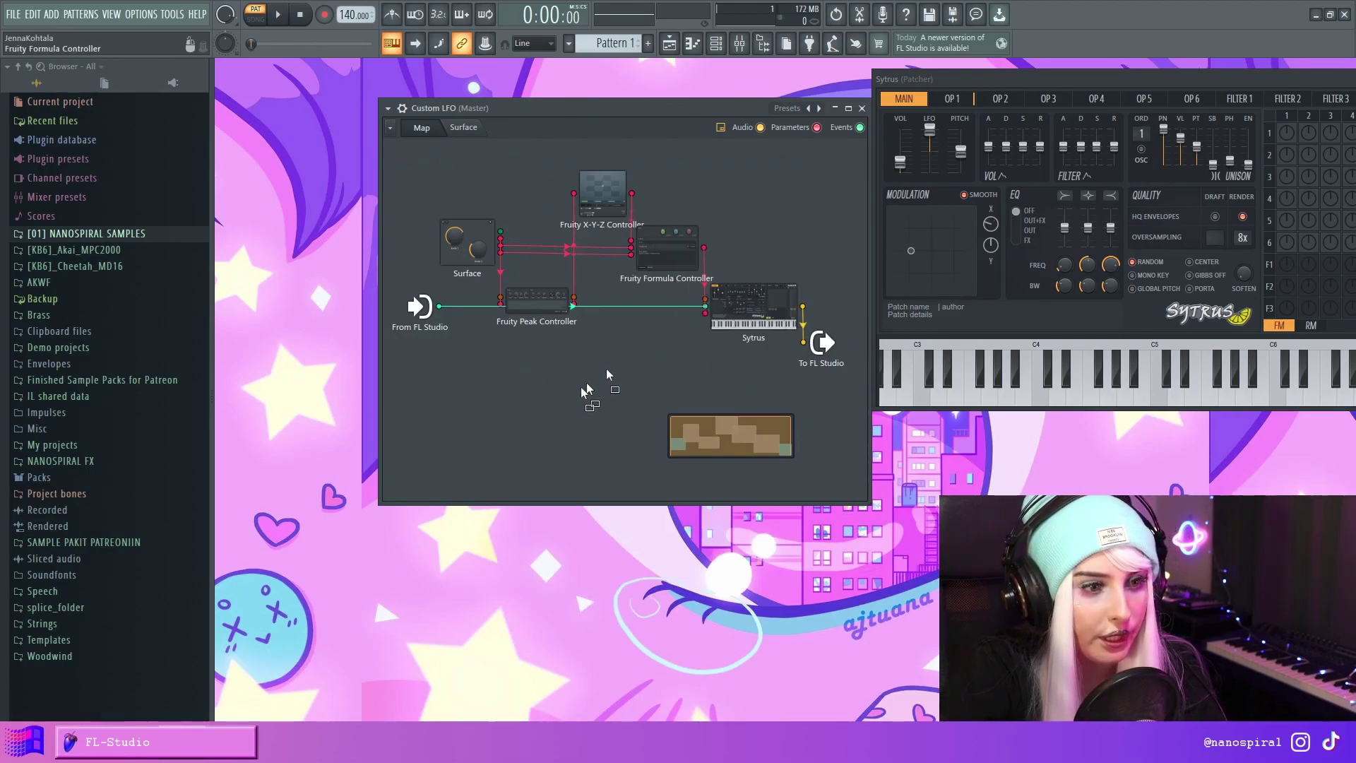
left_click_drag(608, 429, 632, 394)
right_click(628, 389)
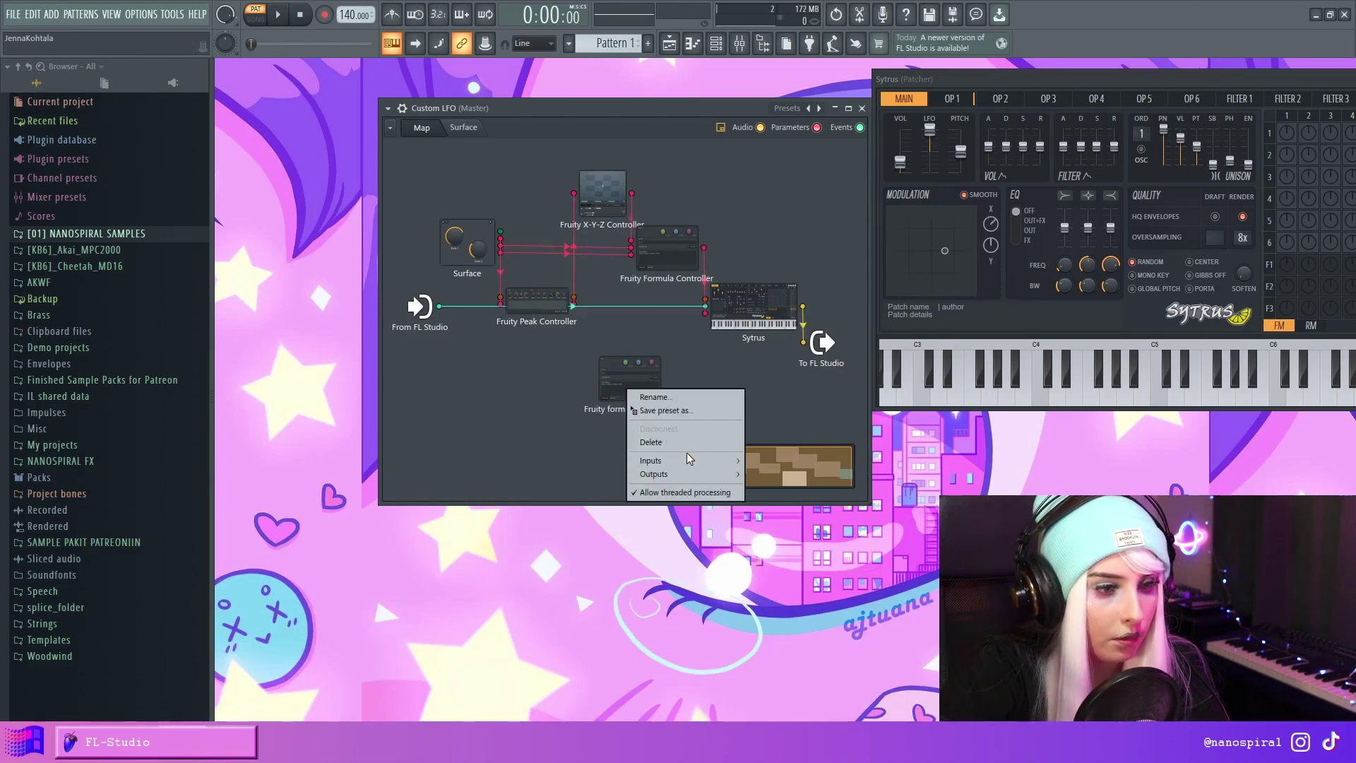
mouse_move(693, 459)
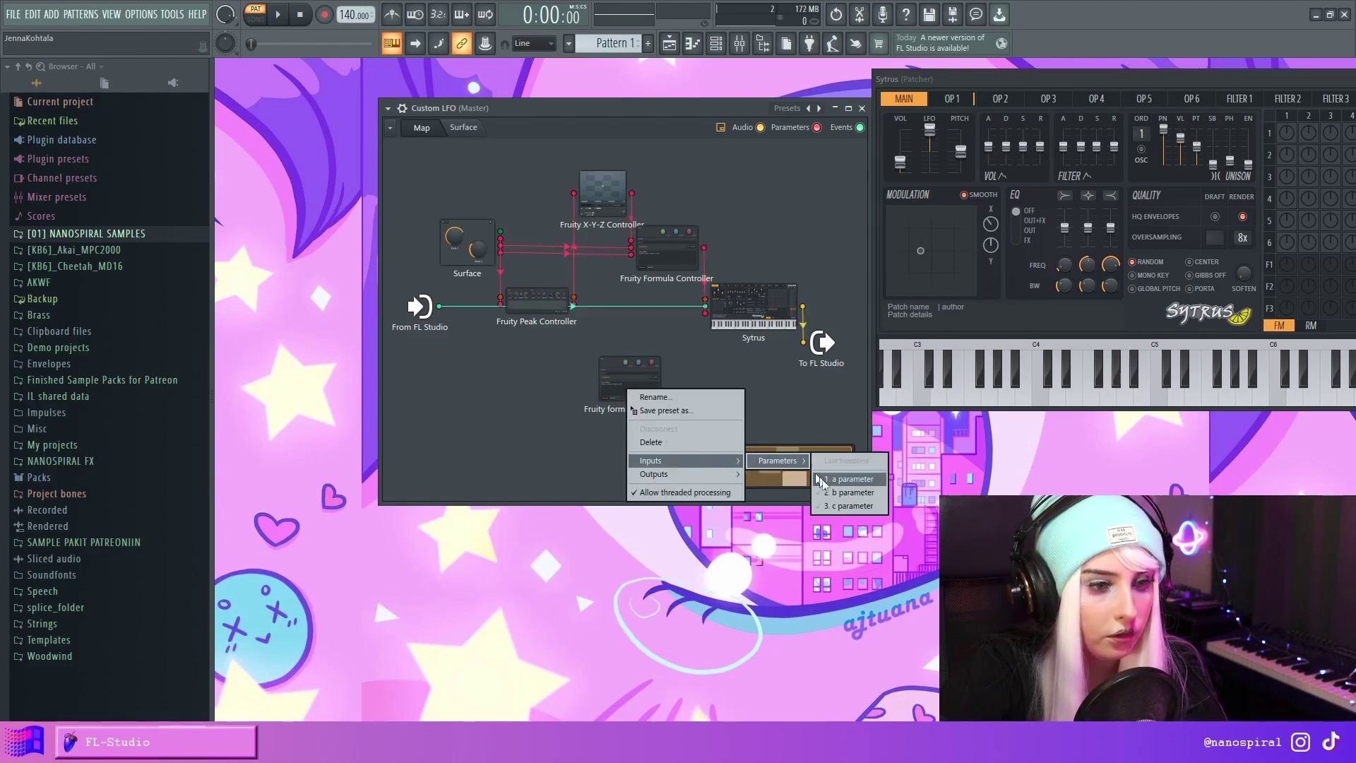
left_click(834, 472)
- Give the new formula controller node a controller output
right_click(643, 367)
mouse_move(714, 451)
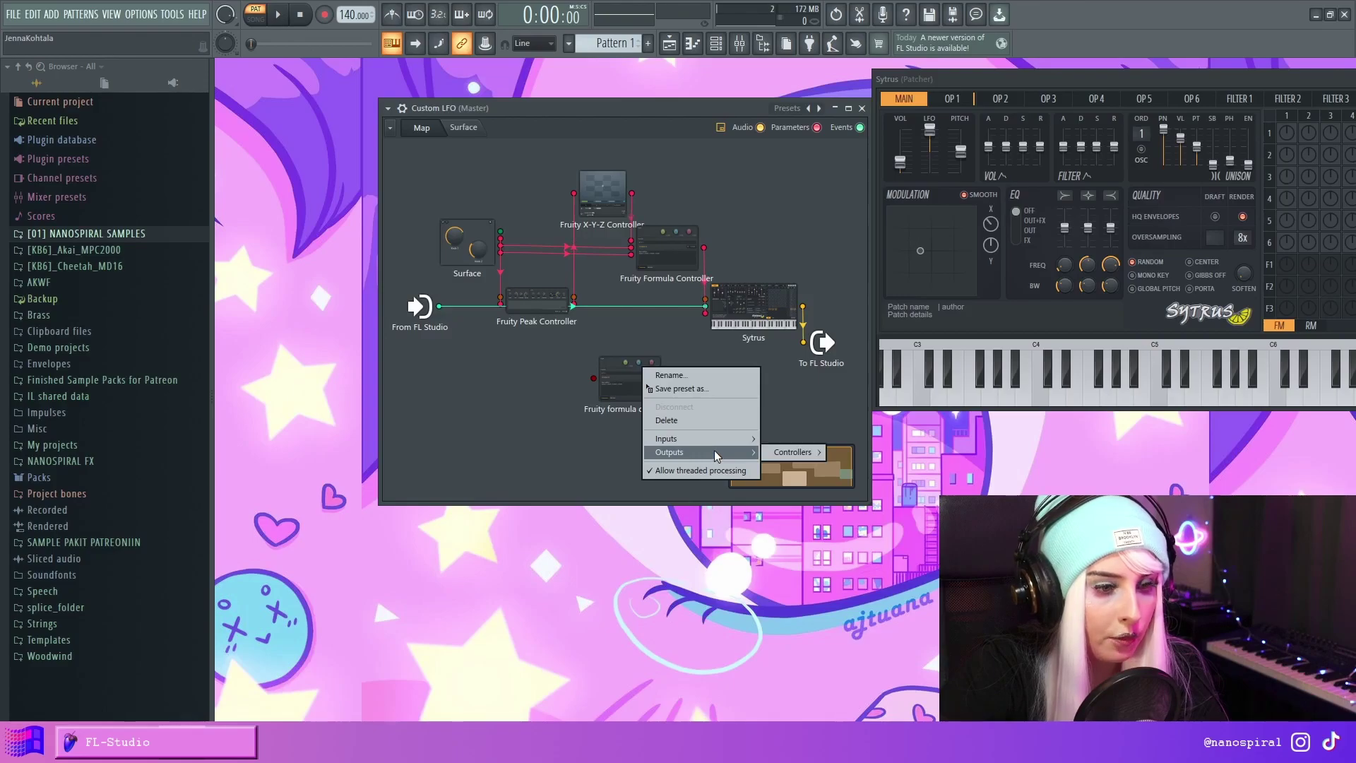
mouse_move(791, 454)
left_click(852, 494)
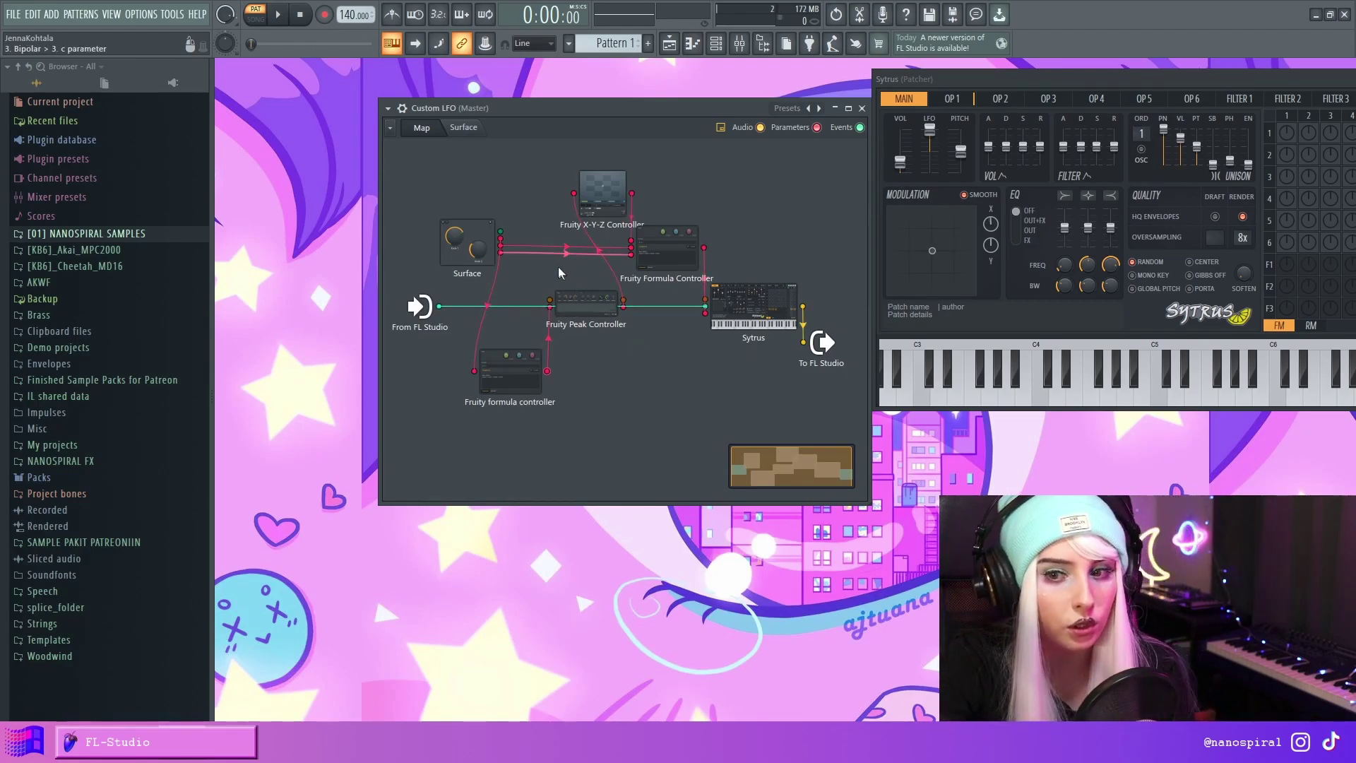
- Replace the new formula controller's formula with 1-a, then reopen the X-Y-Z Controller
left_click(667, 248)
left_click(972, 287)
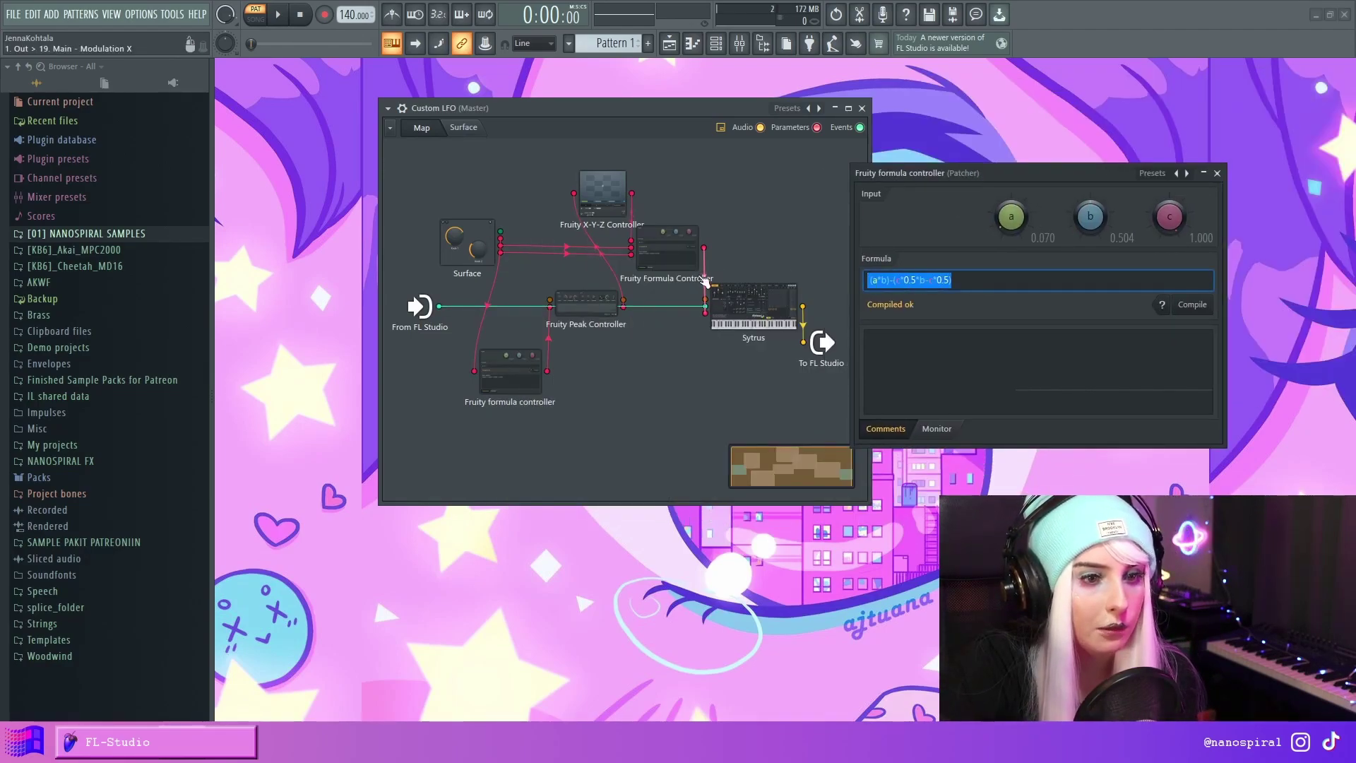
type("1-a")
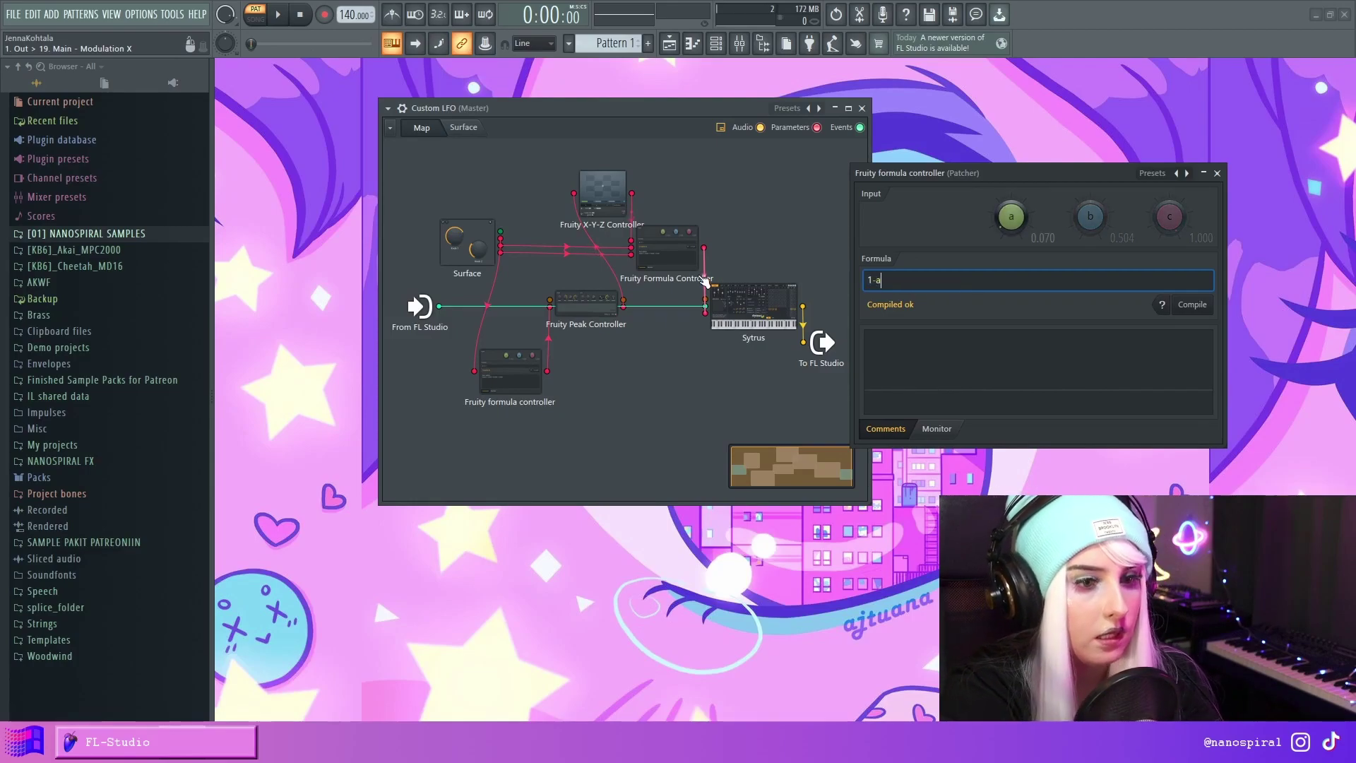
double_click(467, 242)
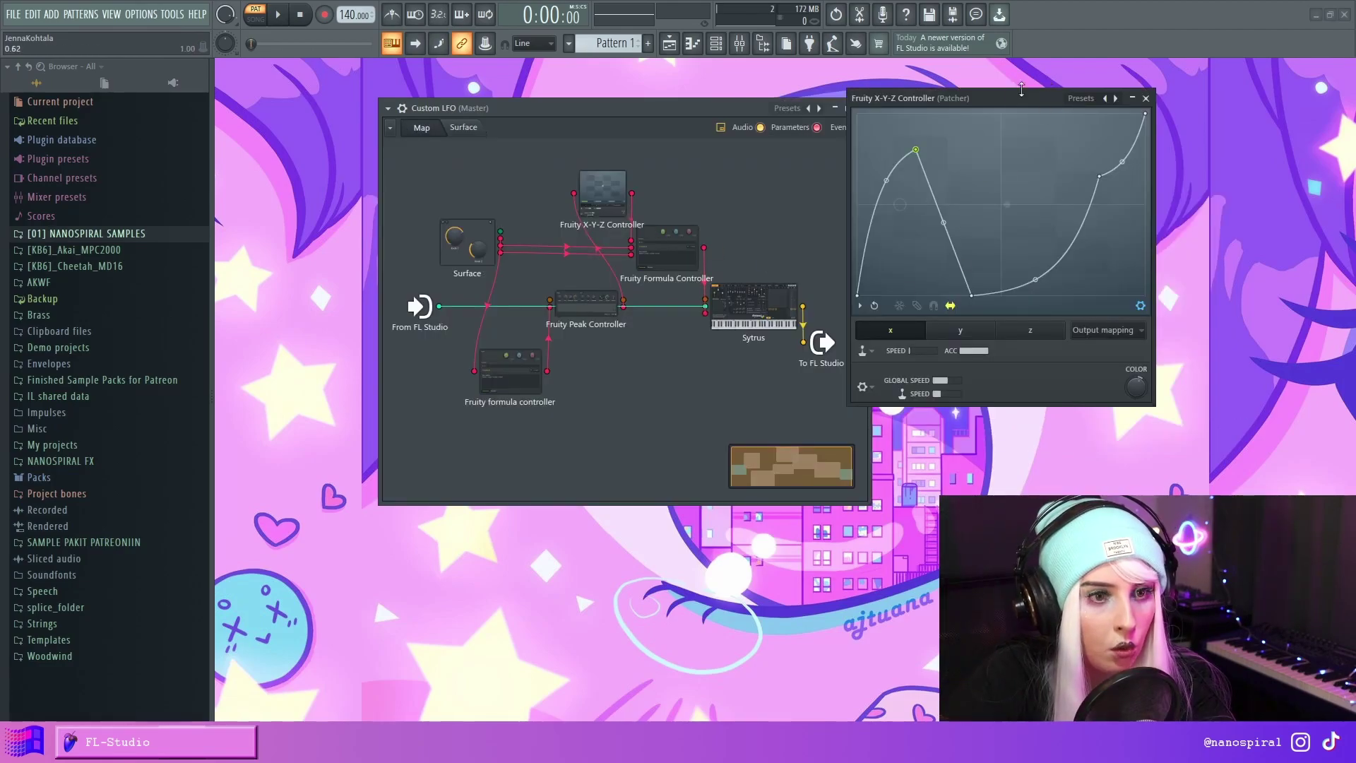
- Bend the X-Y-Z curve's first rise, make the descent to point 3 wobble, and oscillate to point 4
left_click_drag(1021, 94, 1005, 118)
left_click_drag(870, 204, 870, 282)
right_click(956, 319)
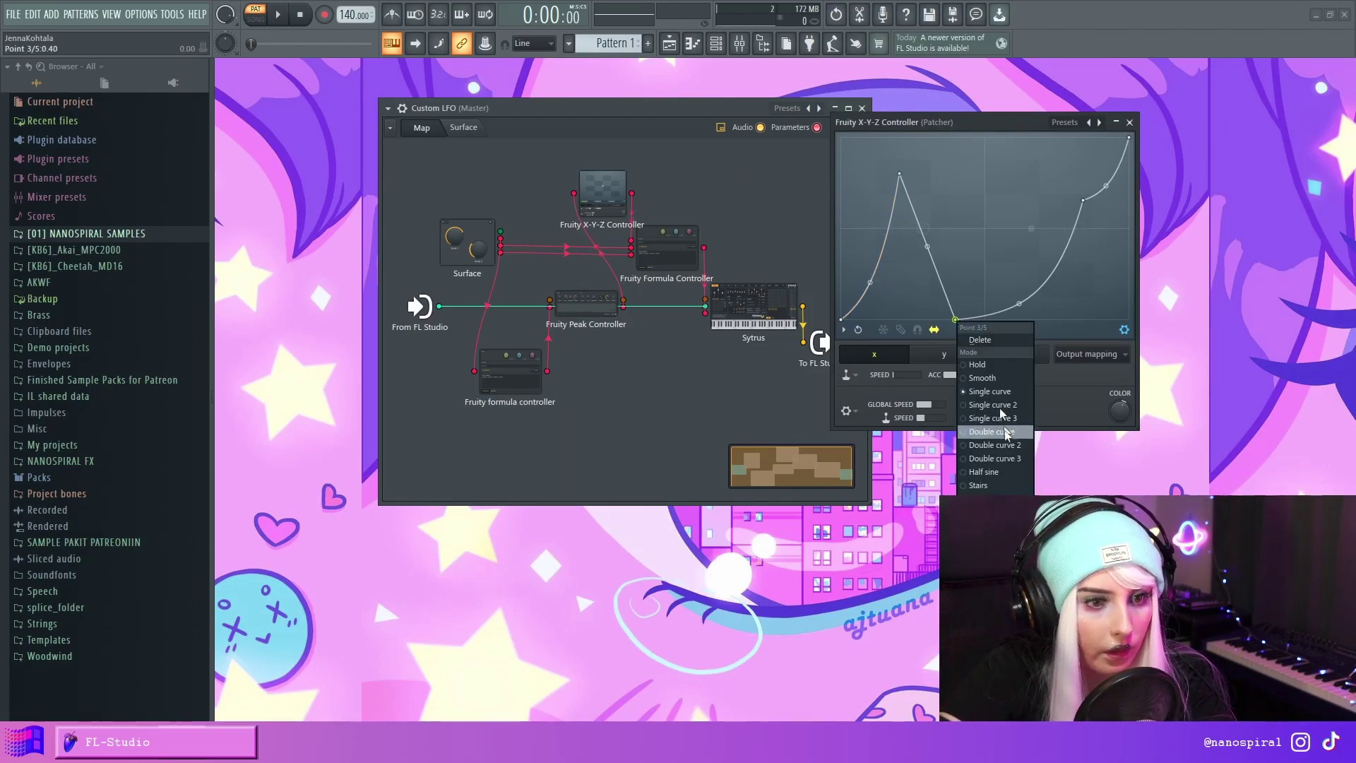
left_click(931, 248)
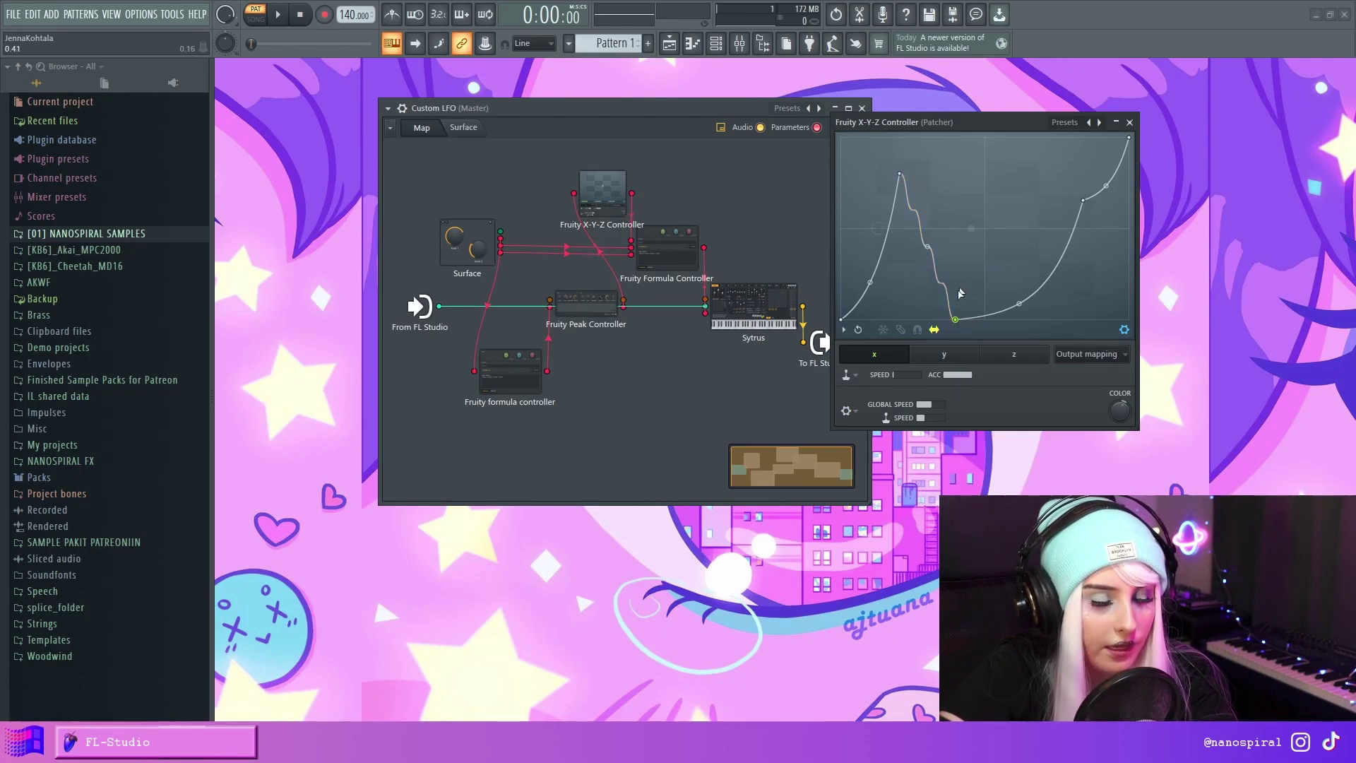
right_click(1083, 201)
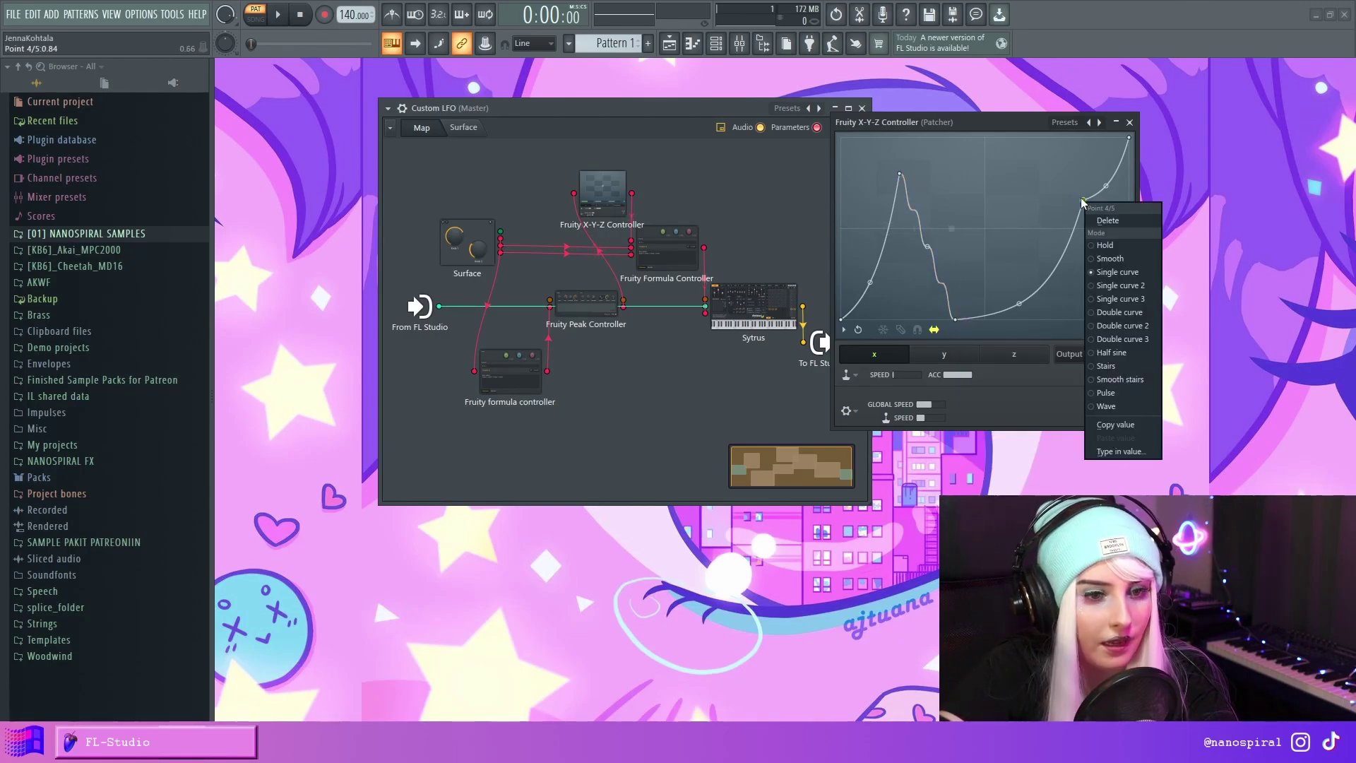
left_click(1123, 393)
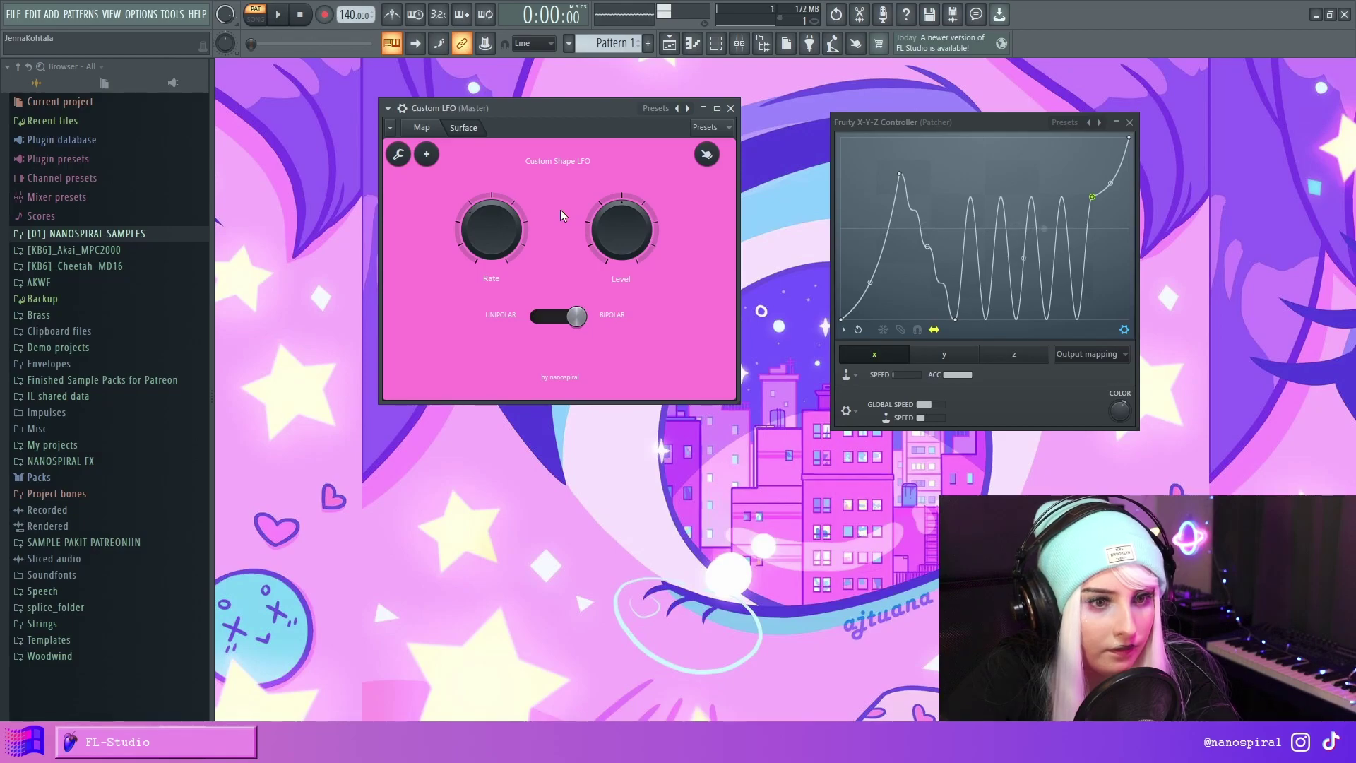
- Show the Custom LFO map again, arranged beside the X-Y-Z Controller window
left_click(421, 128)
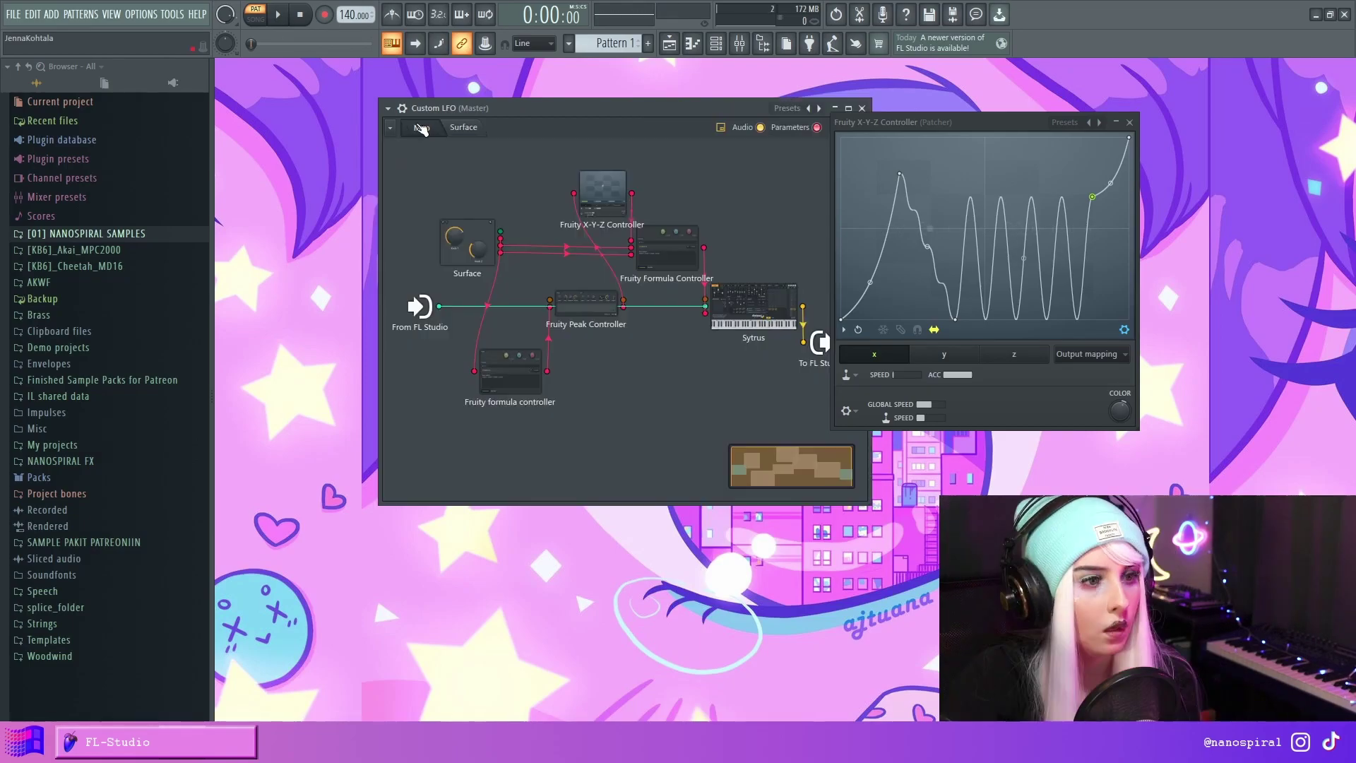
left_click_drag(913, 123, 926, 125)
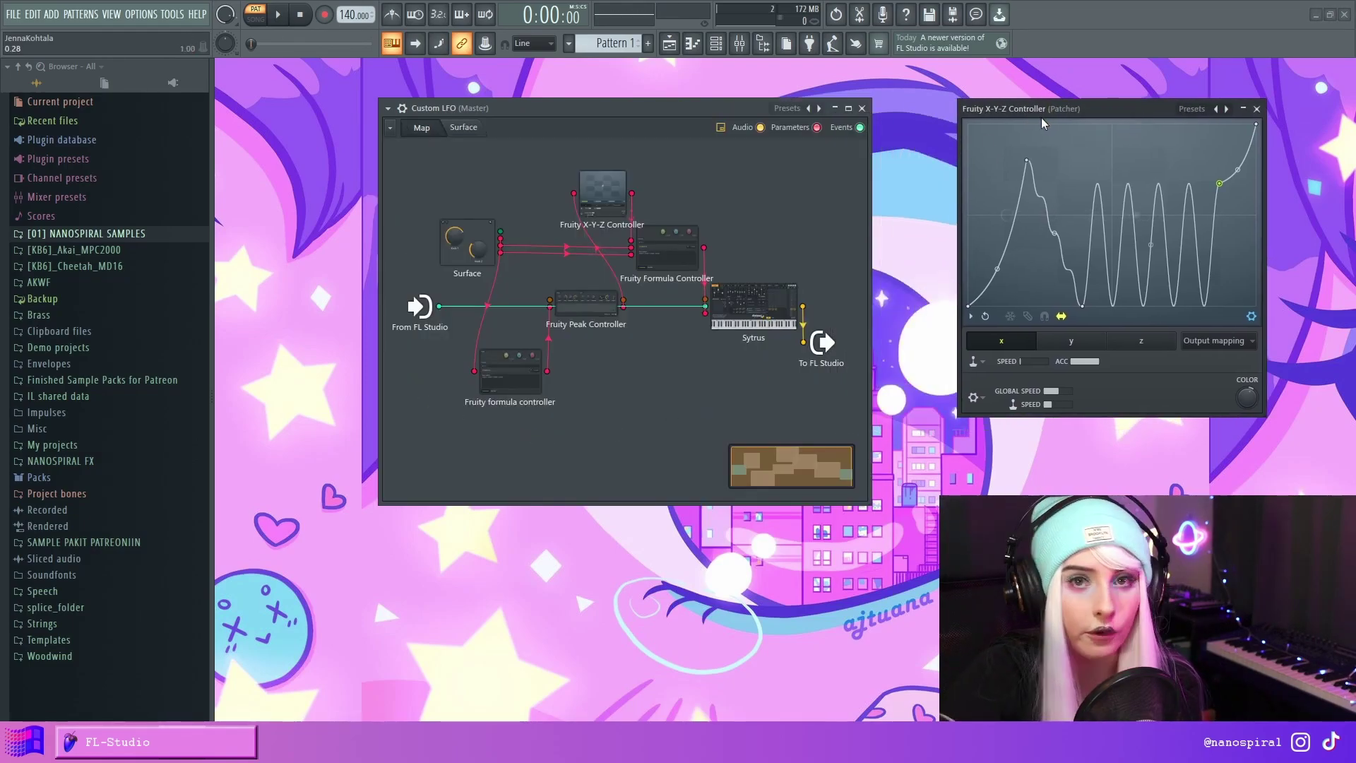
left_click_drag(603, 101, 675, 112)
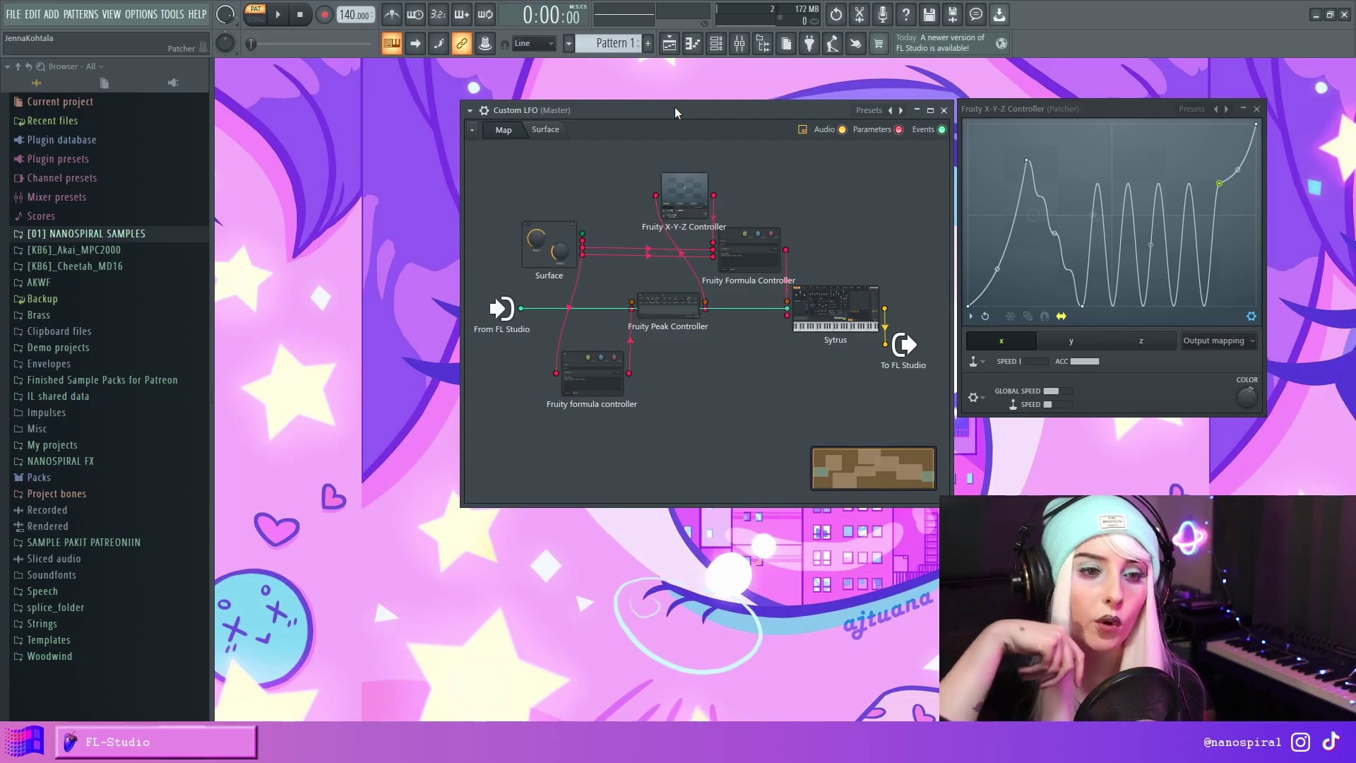